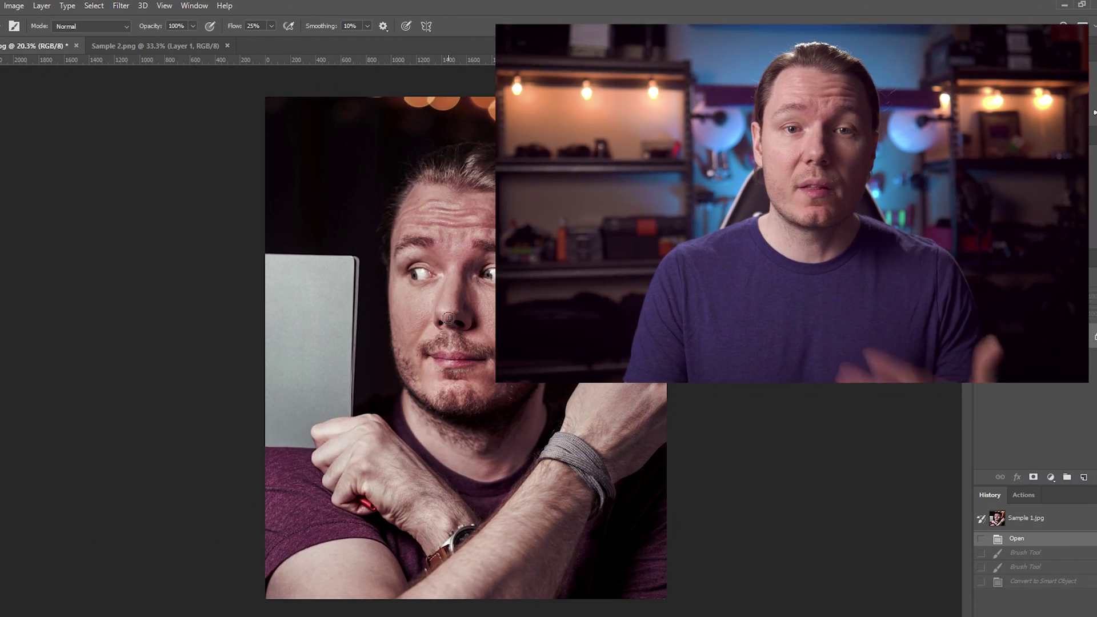
Zoom in on the face and convert the portrait layer for Smart Filters
scroll(463, 323, up, 5)
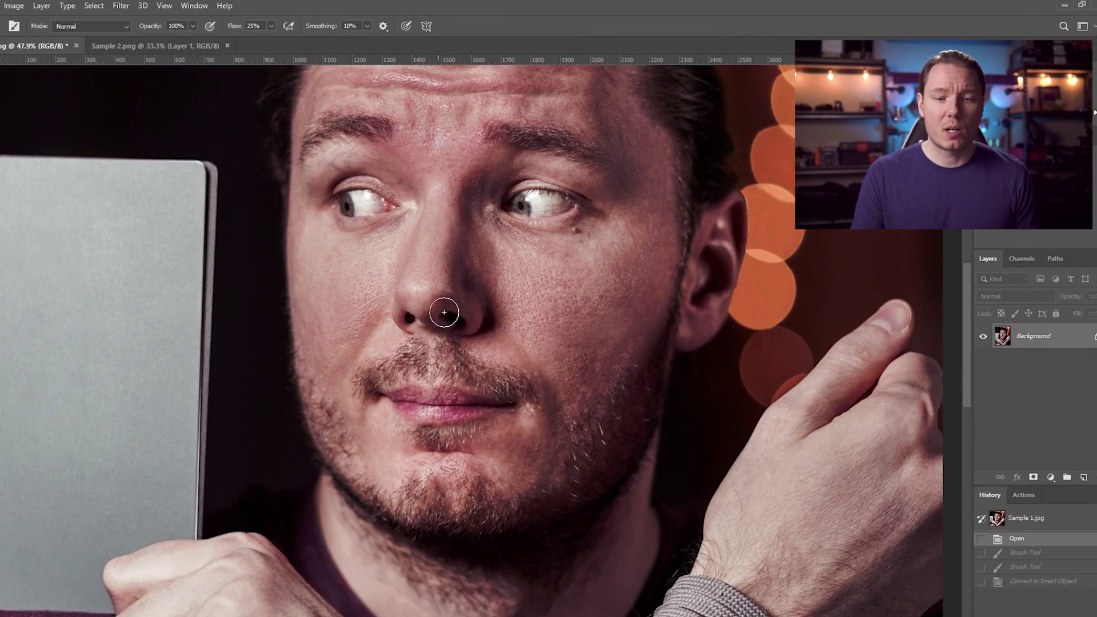
drag(479, 303, 436, 318)
scroll(436, 320, up, 3)
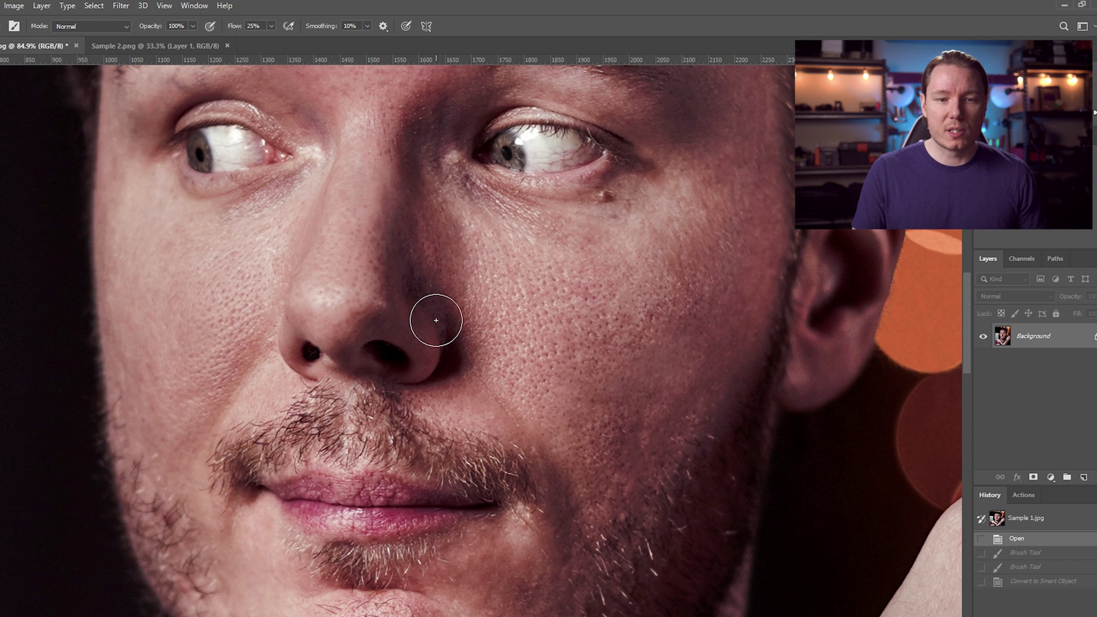
drag(404, 282, 426, 337)
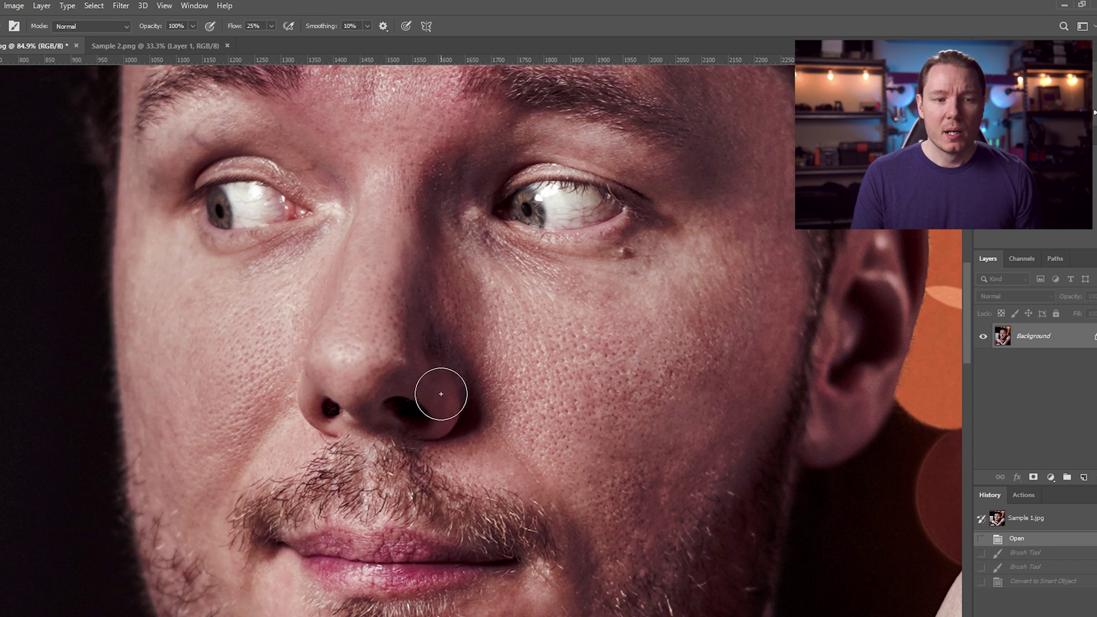
scroll(439, 395, down, 6)
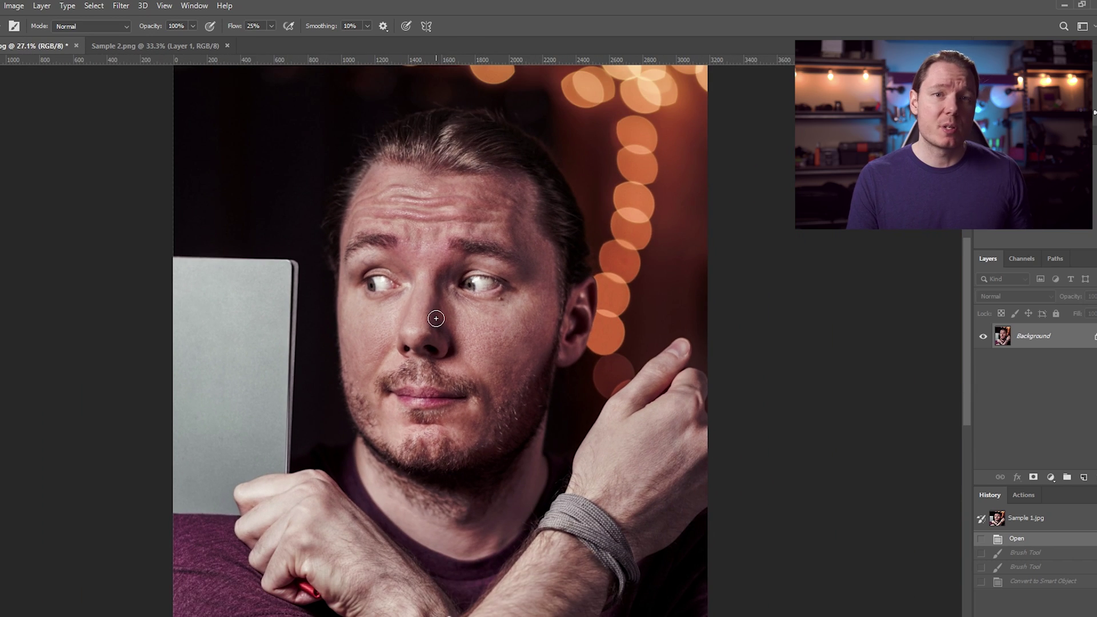
scroll(440, 323, up, 4)
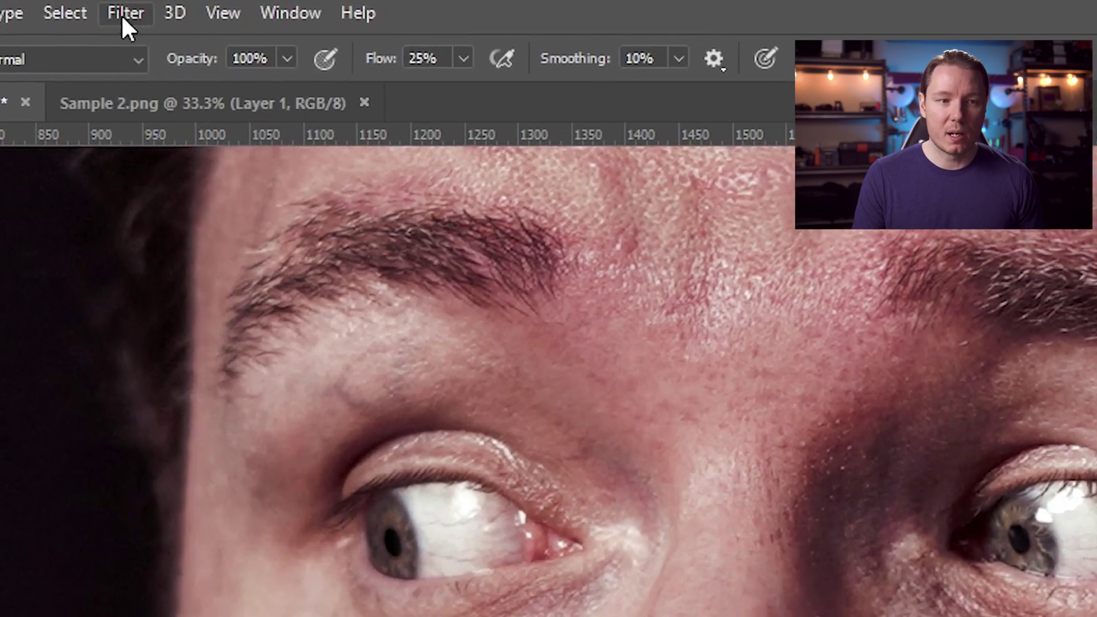
click(121, 6)
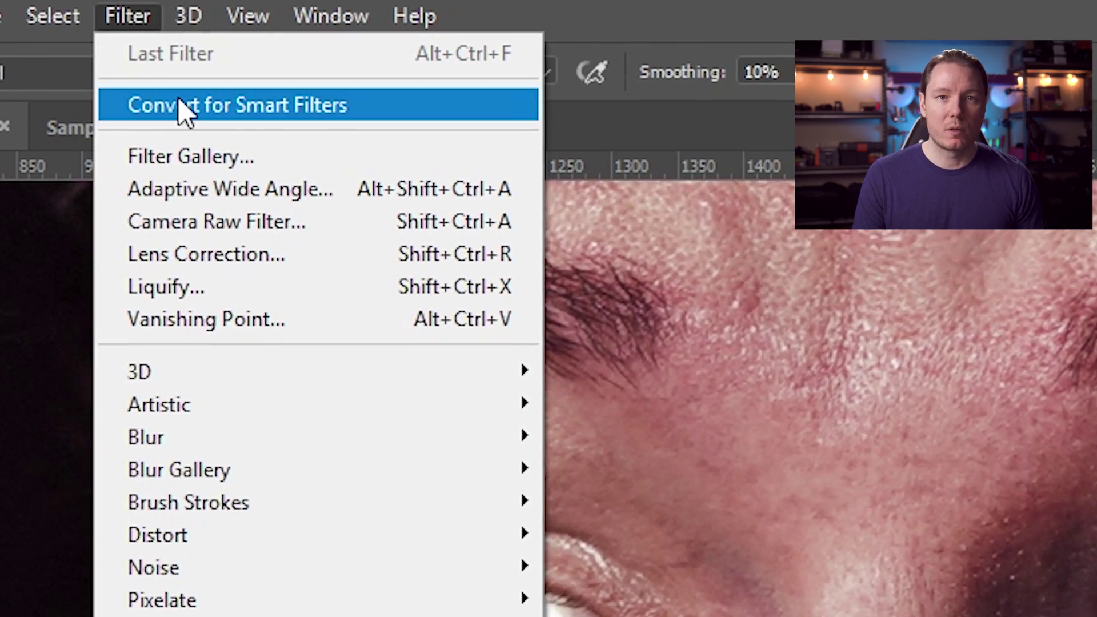
click(180, 105)
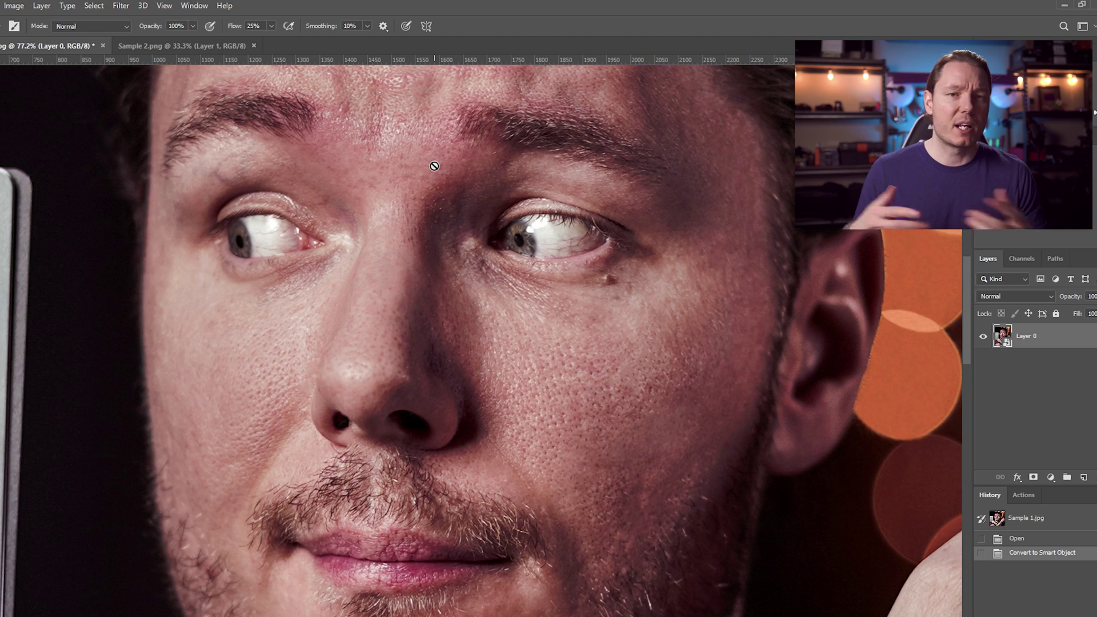
Add a Dust & Scratches filter and set its Radius to 6
click(120, 6)
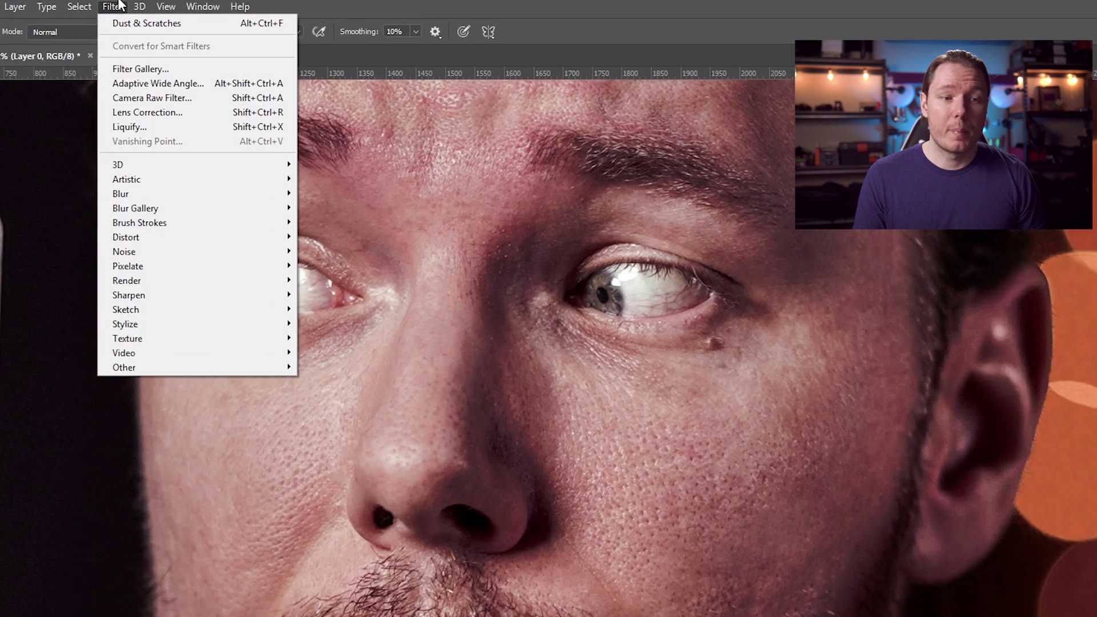
mouse_move(184, 212)
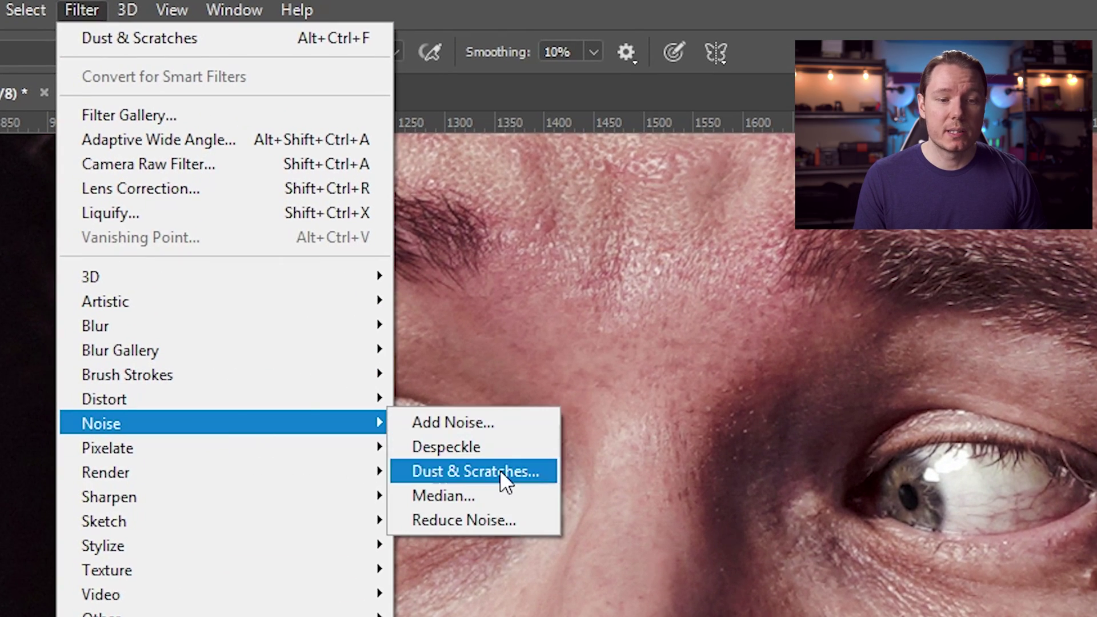
click(502, 472)
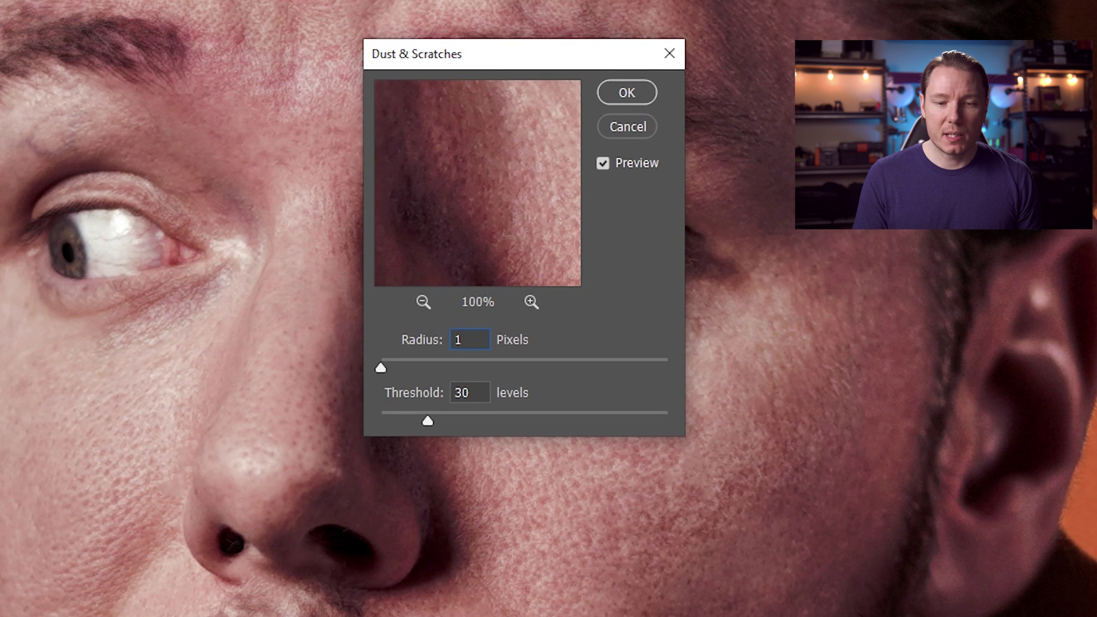
key(Tab)
text(0)
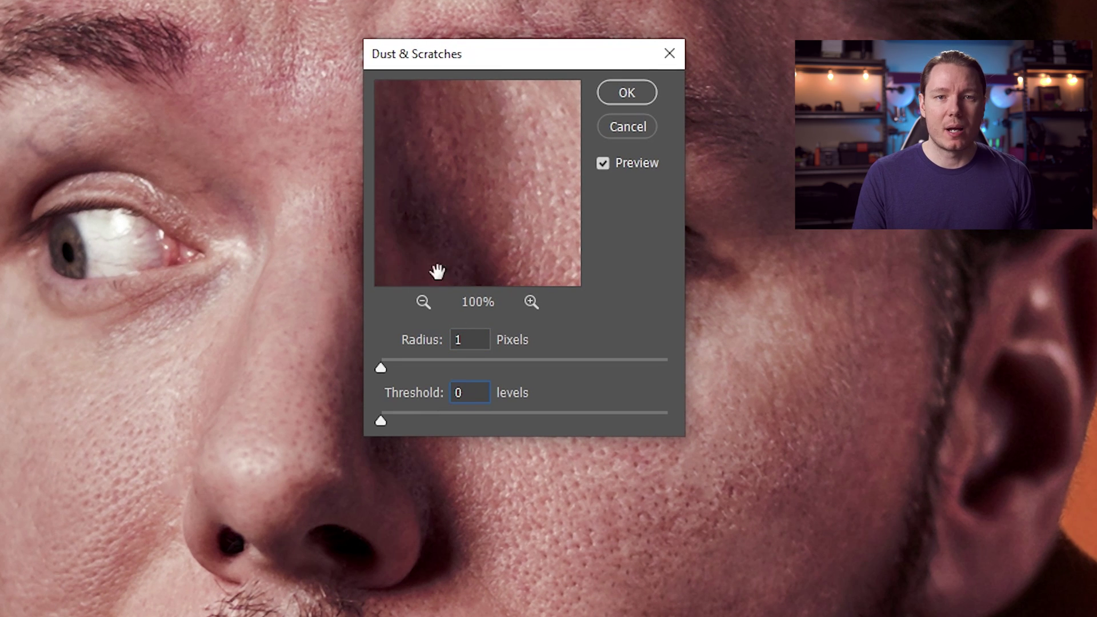
drag(512, 60, 969, 96)
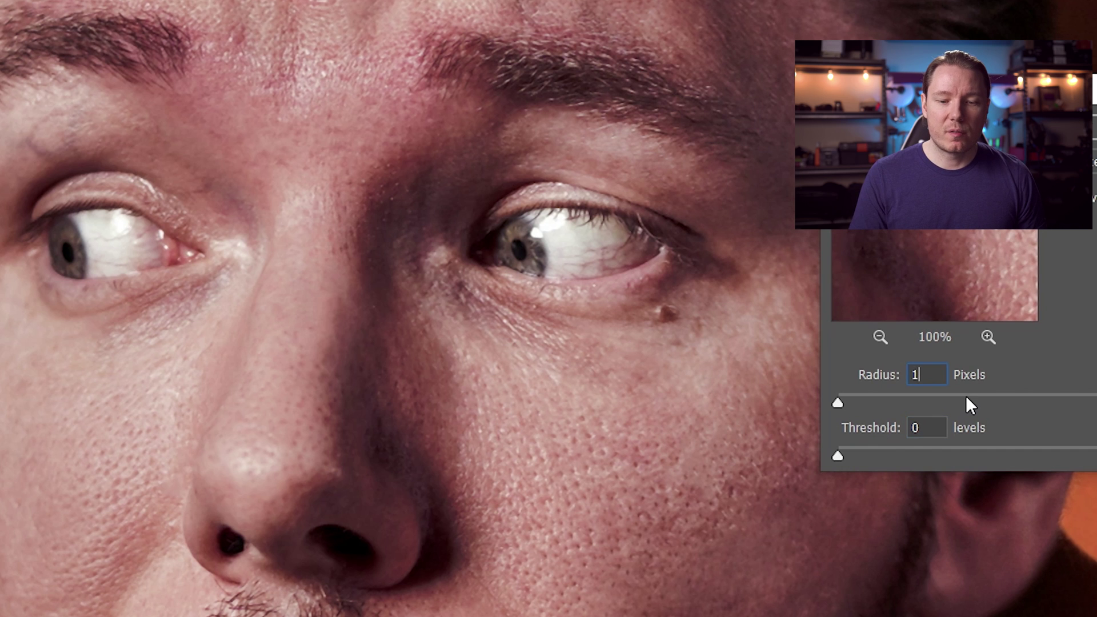
key(Up)
key(Up)
key(Up)
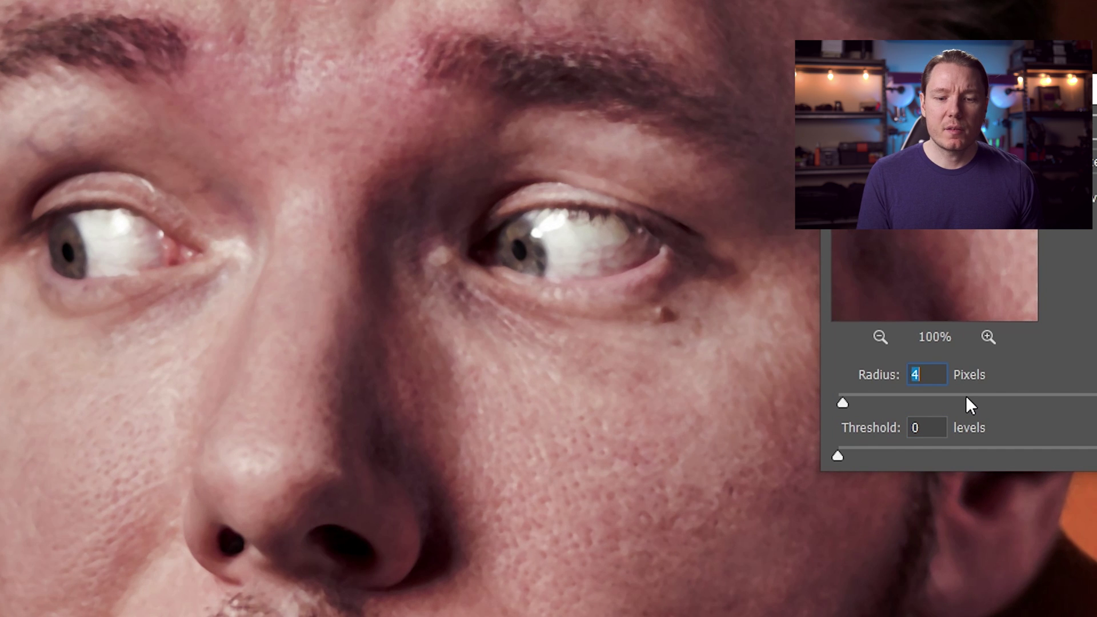
key(Up)
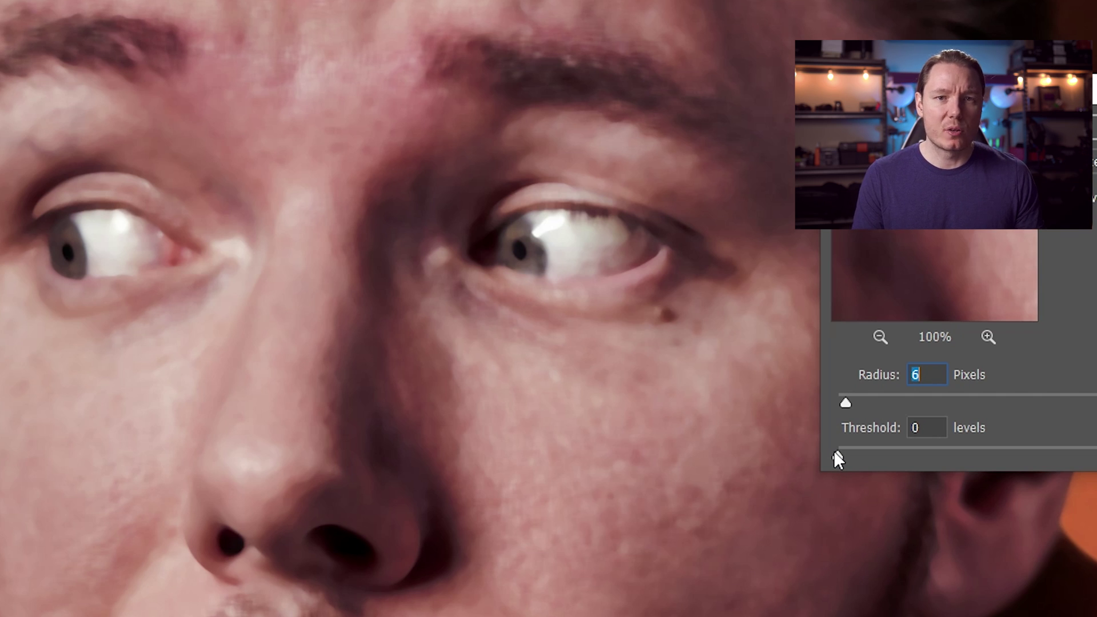
Tune the Dust & Scratches Threshold to 20 and apply the filter
drag(838, 455, 870, 457)
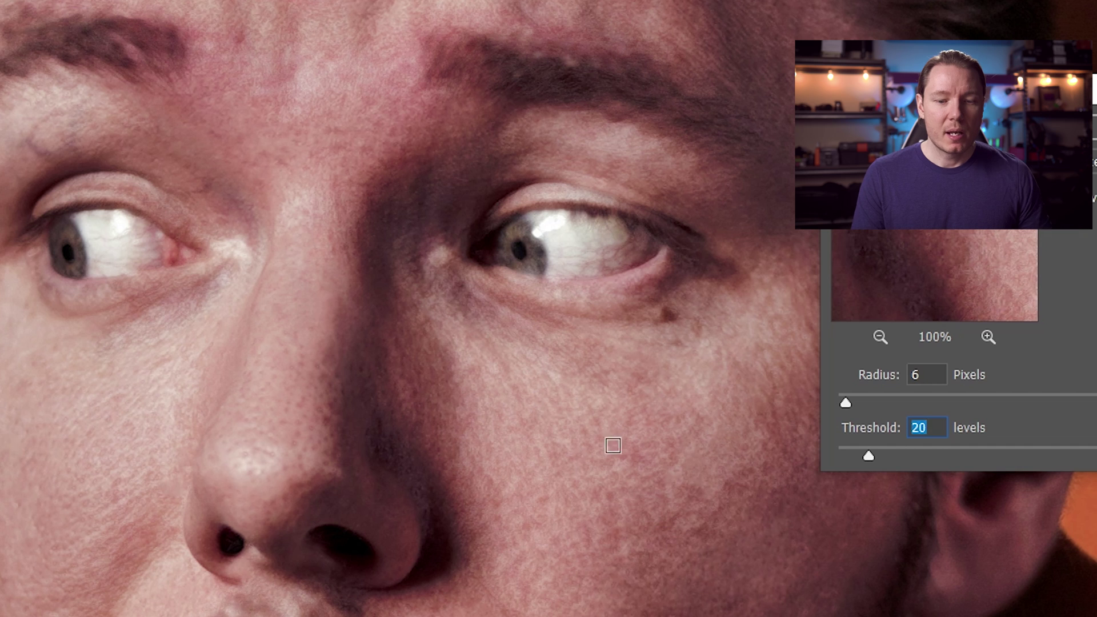
drag(867, 455, 886, 457)
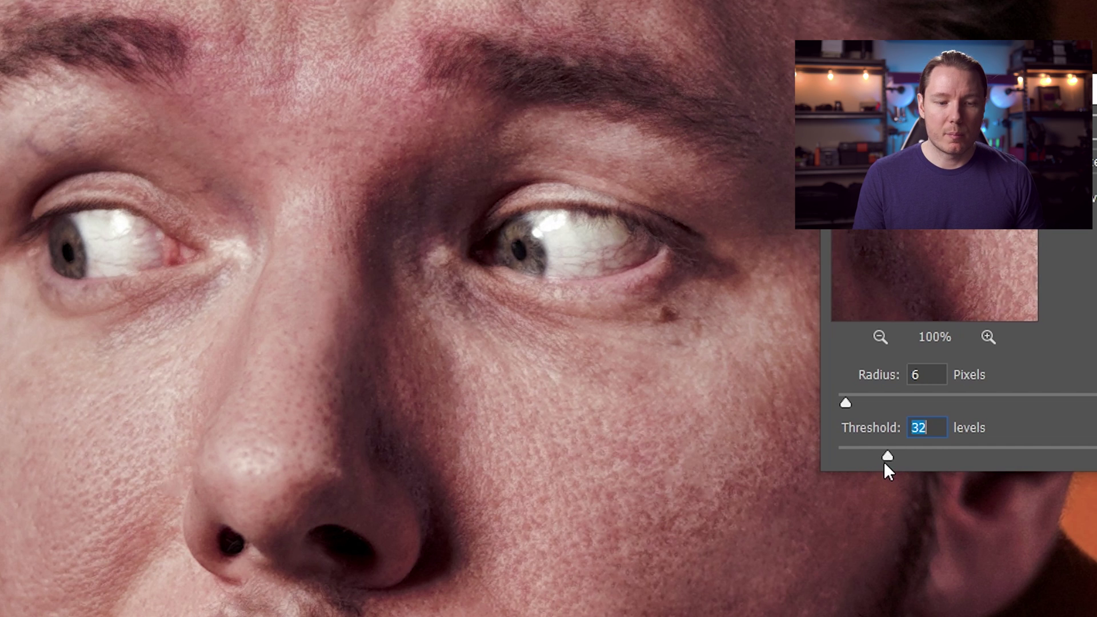
drag(887, 458, 879, 455)
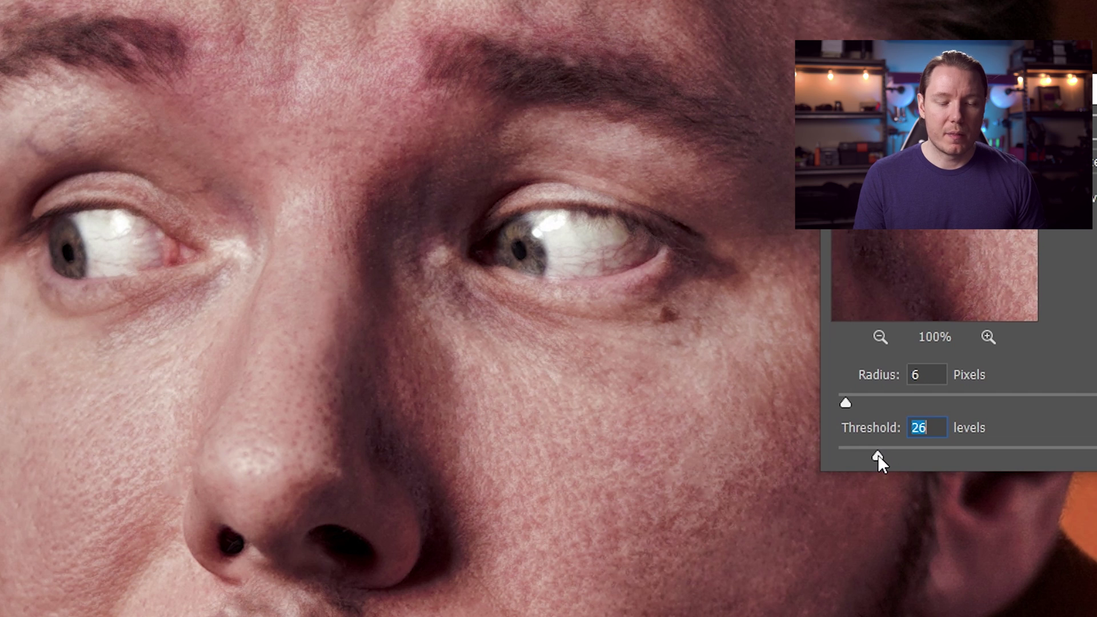
drag(877, 454, 869, 457)
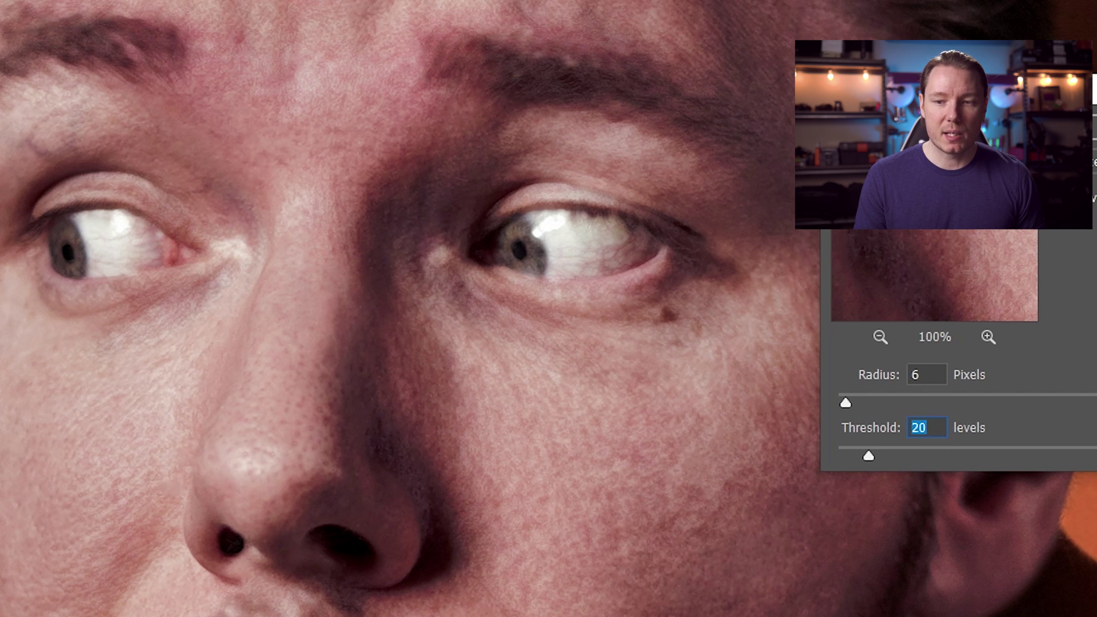
click(1094, 136)
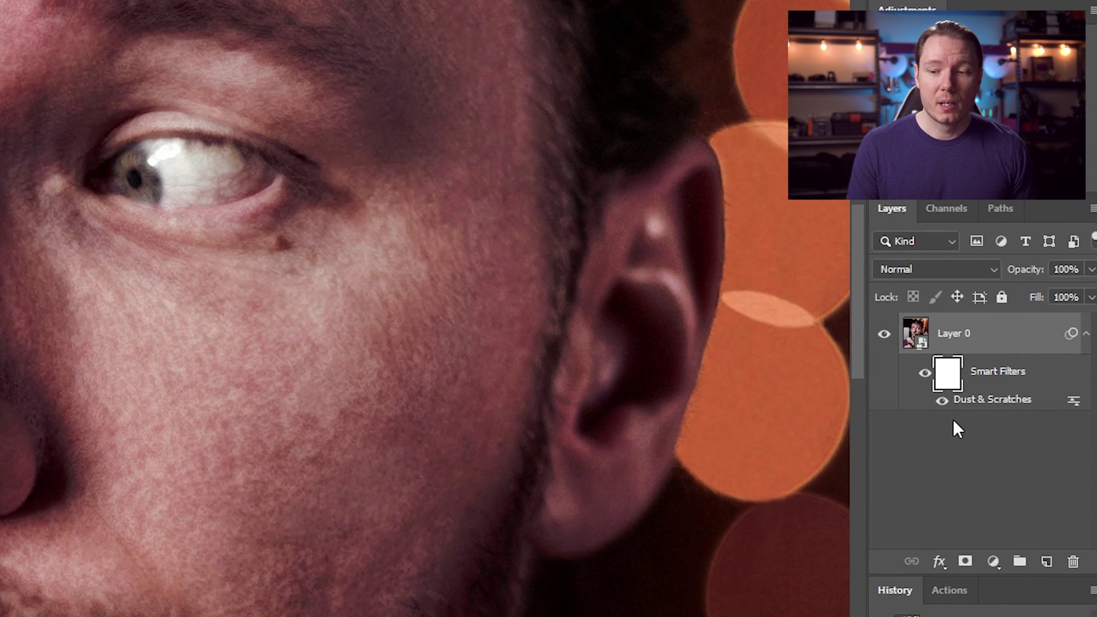
Compare the Dust & Scratches filter on and off, then invert its mask to black
click(942, 401)
click(942, 400)
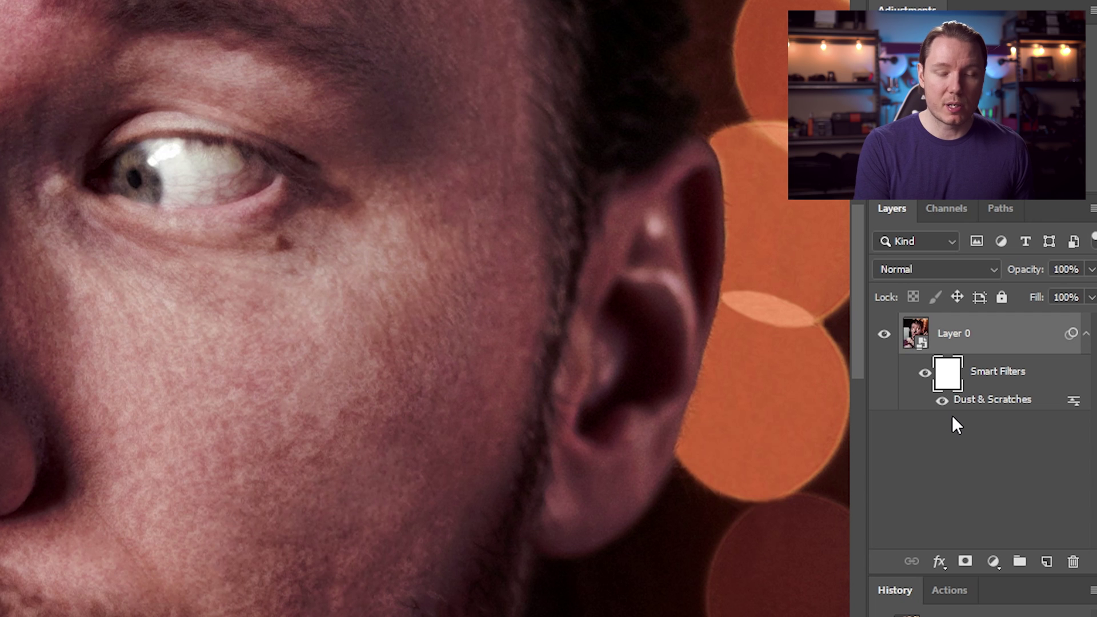
key(ctrl+i)
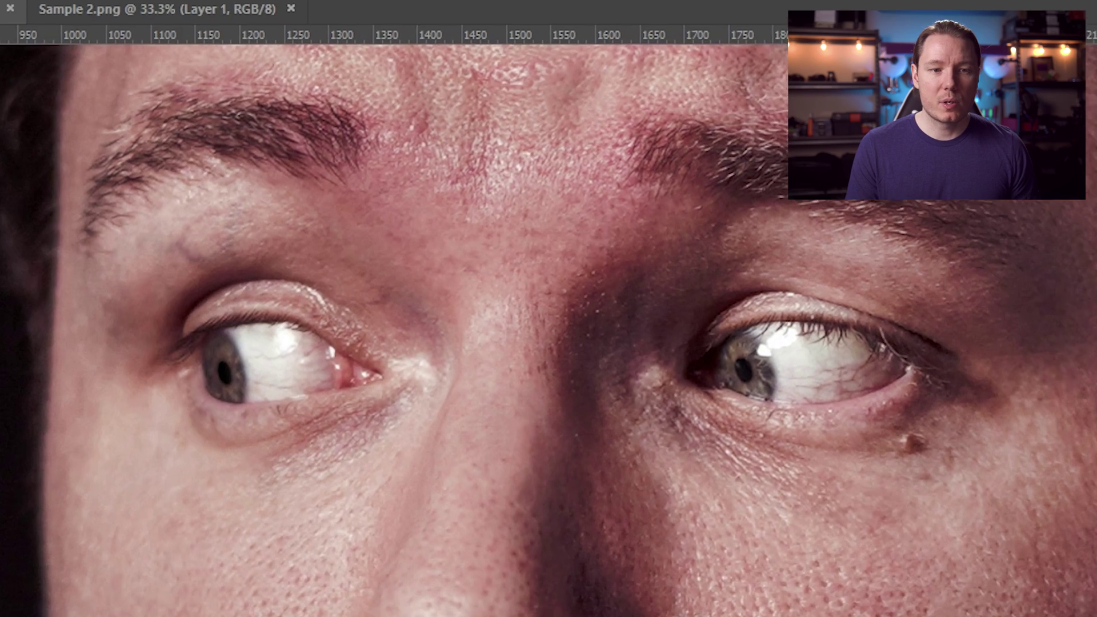
Paint the smoothing onto the facial skin with a 25% flow brush, then reopen the Dust & Scratches settings
click(235, 60)
text(25)
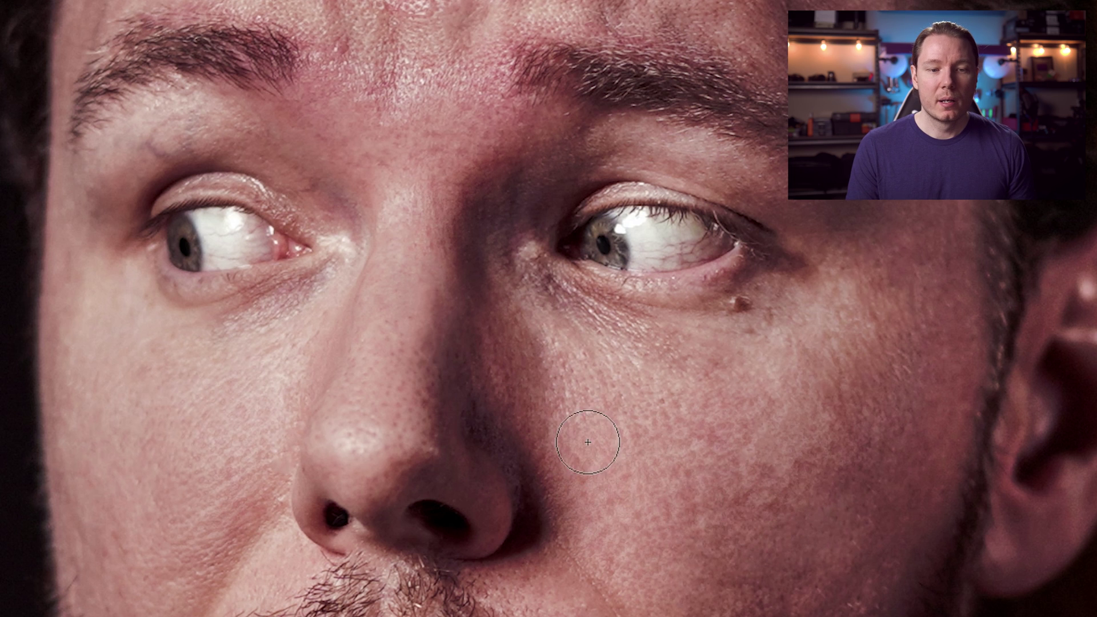
scroll(579, 449, down, 3)
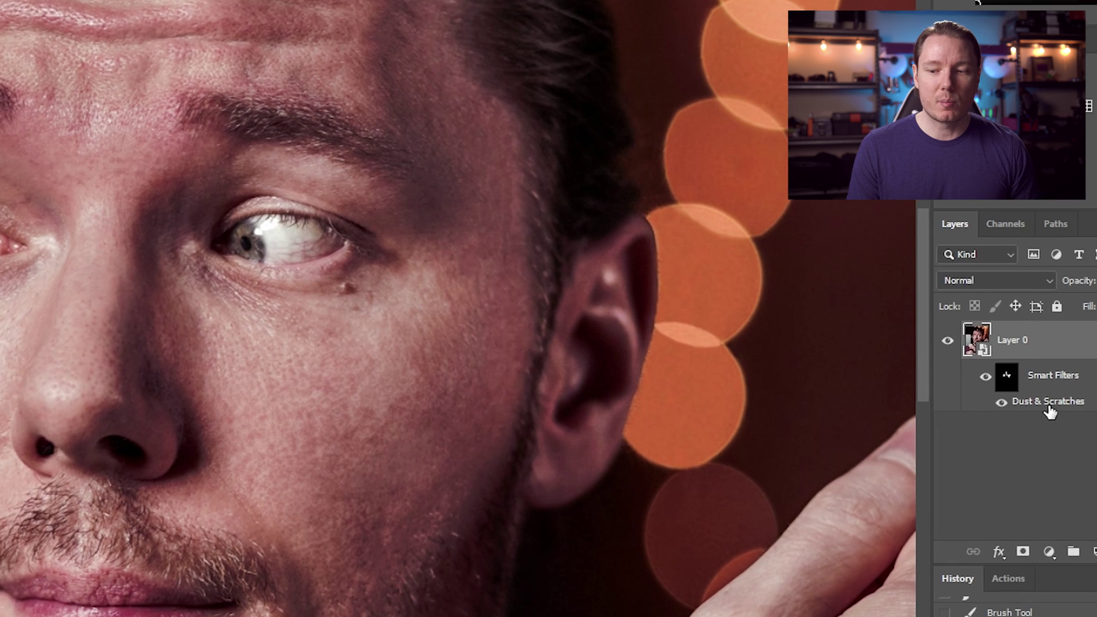
double_click(1000, 400)
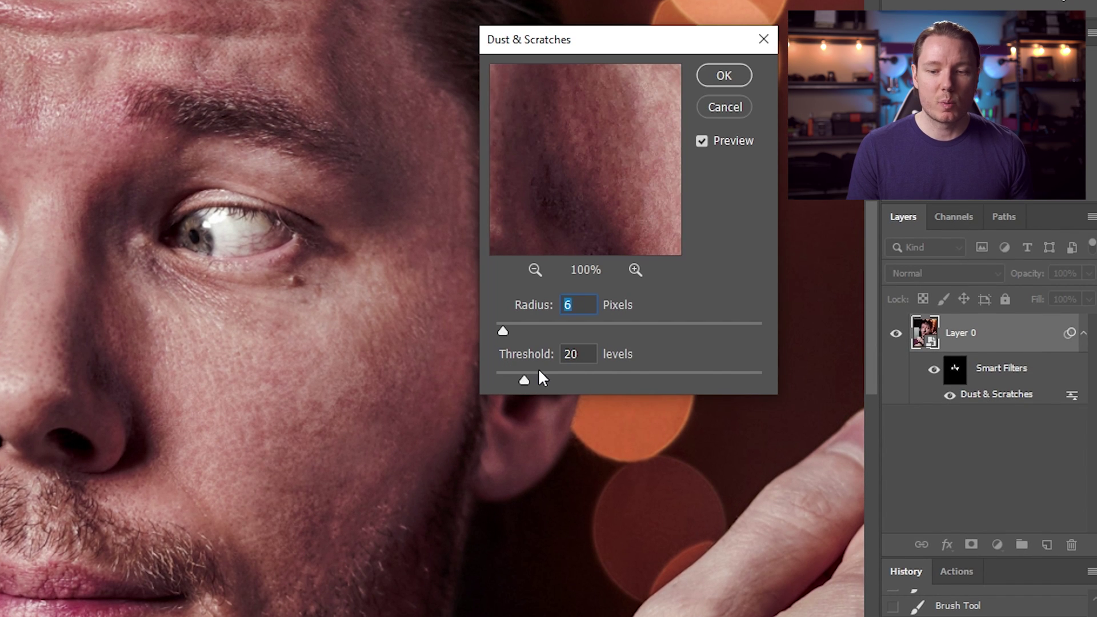
Raise the Dust & Scratches Threshold to 25, apply, and hide the smart filters to compare
drag(526, 382, 557, 387)
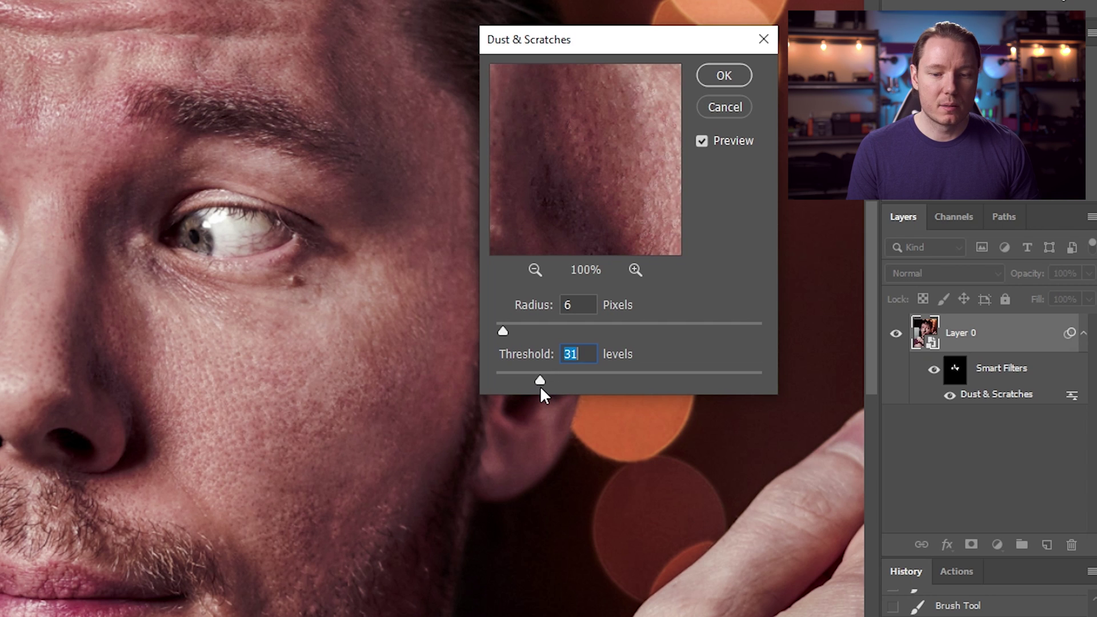
drag(537, 385, 531, 383)
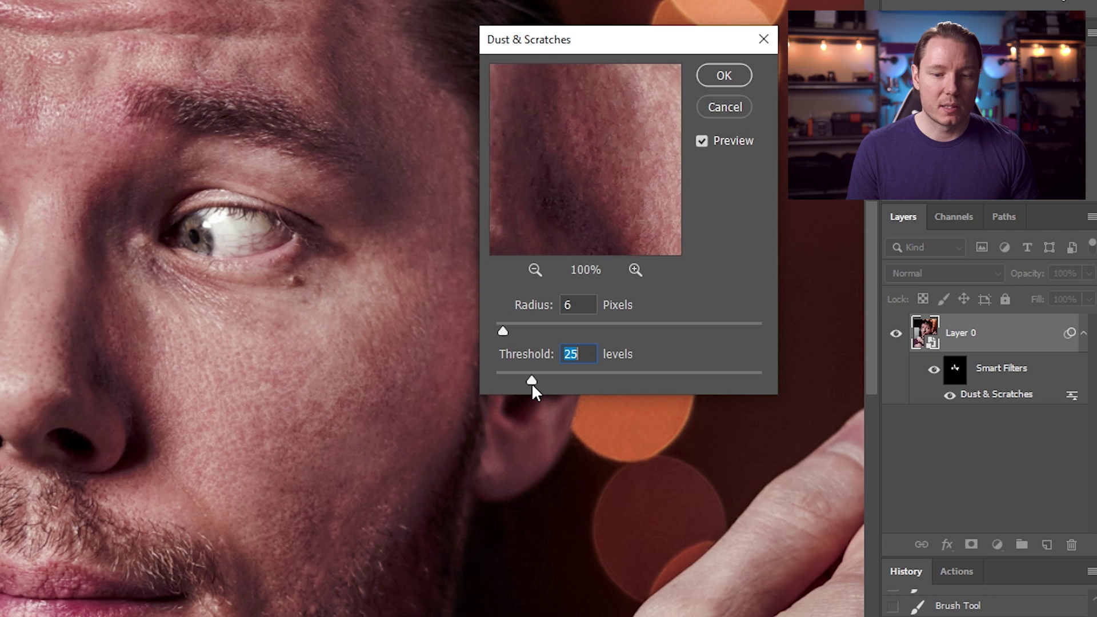
click(724, 75)
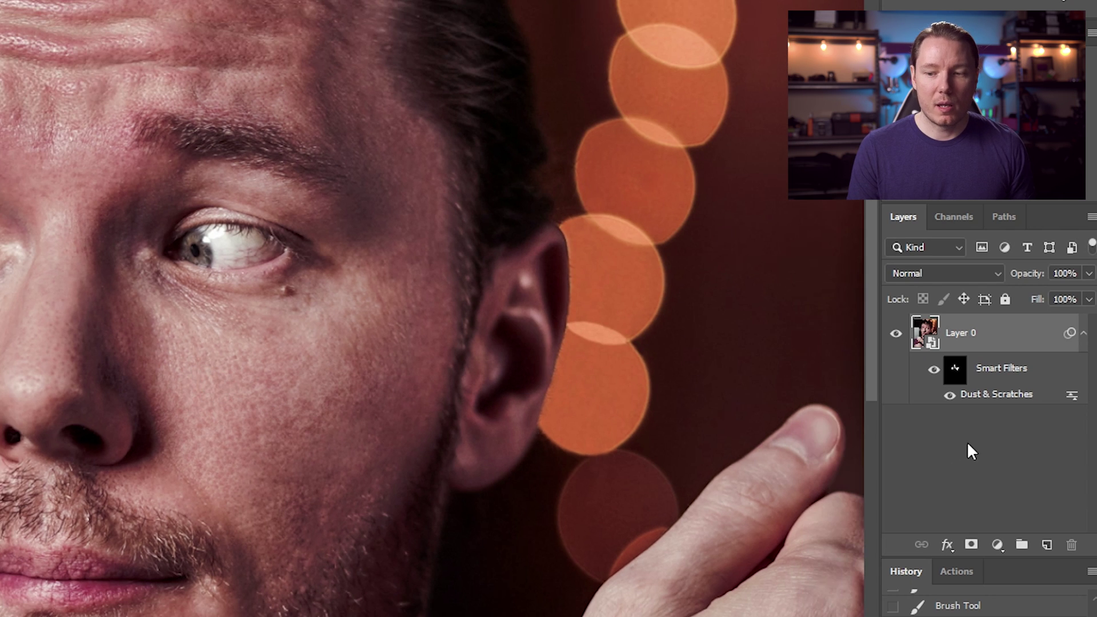
click(934, 369)
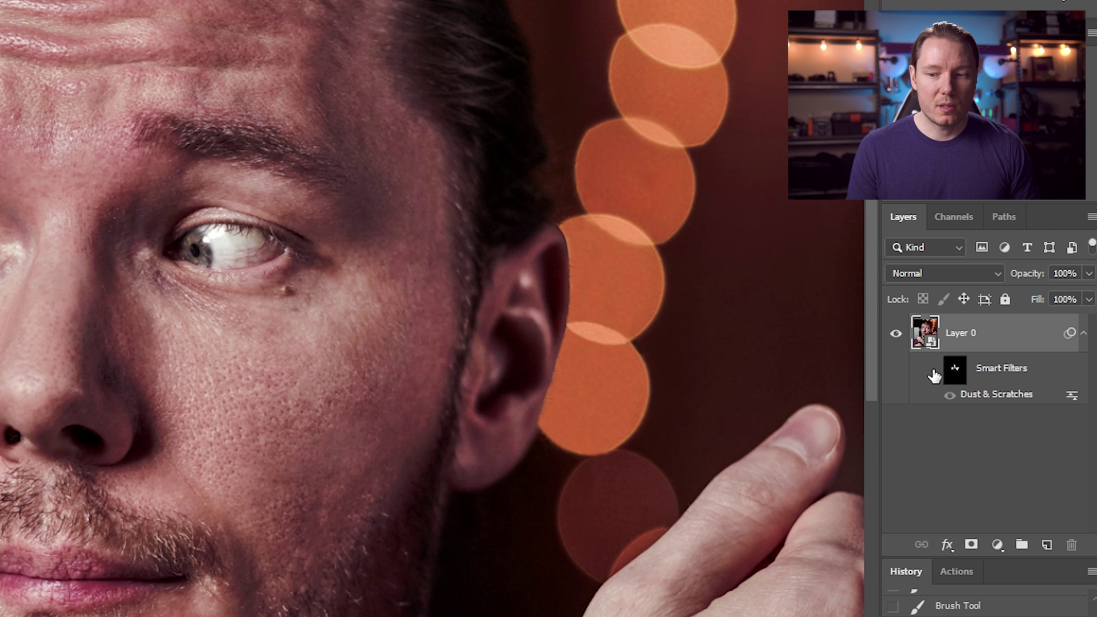
Re-enable Layer 0's smart filters so the Threshold 25 smoothing shows again
click(934, 369)
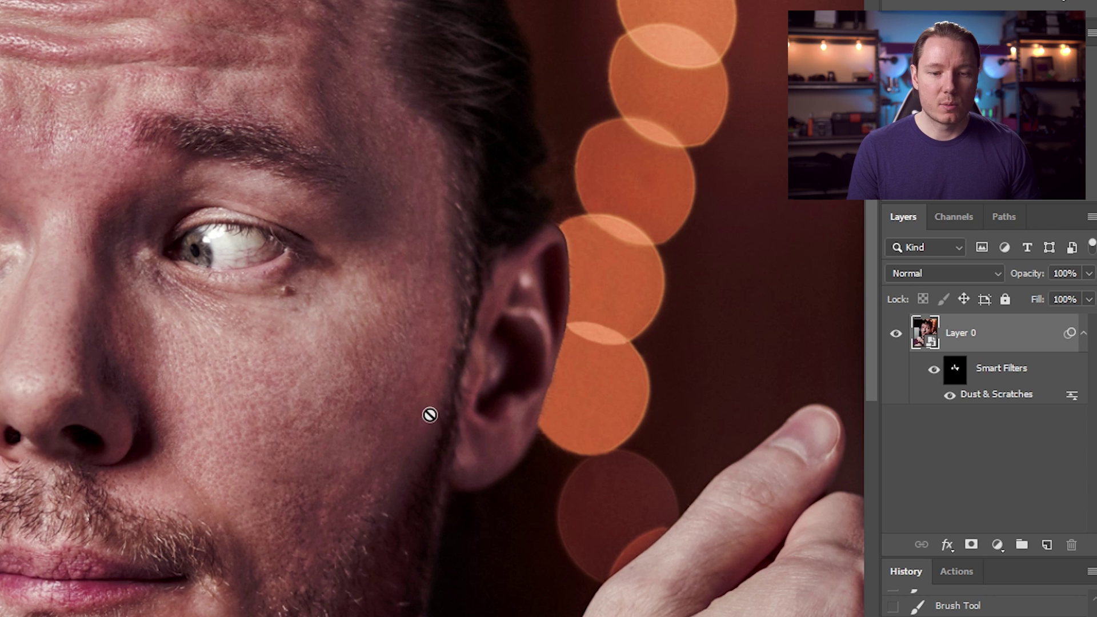
scroll(429, 409, down, 1)
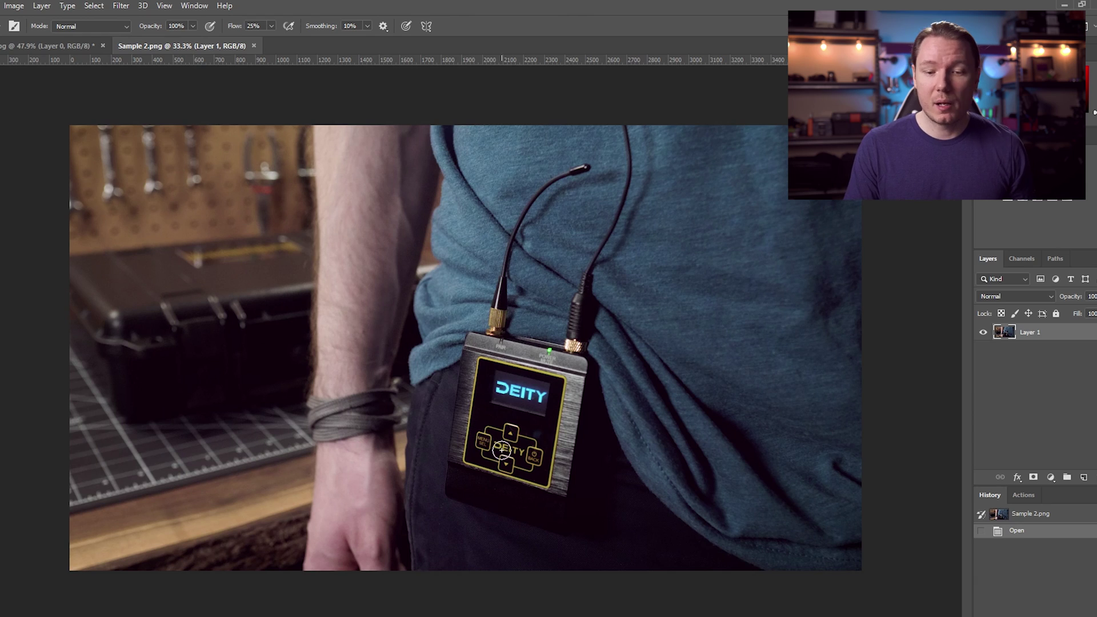
Zoom Sample 2.png in on the dusty dark patch below the Deity transmitter's keypad
scroll(427, 322, up, 5)
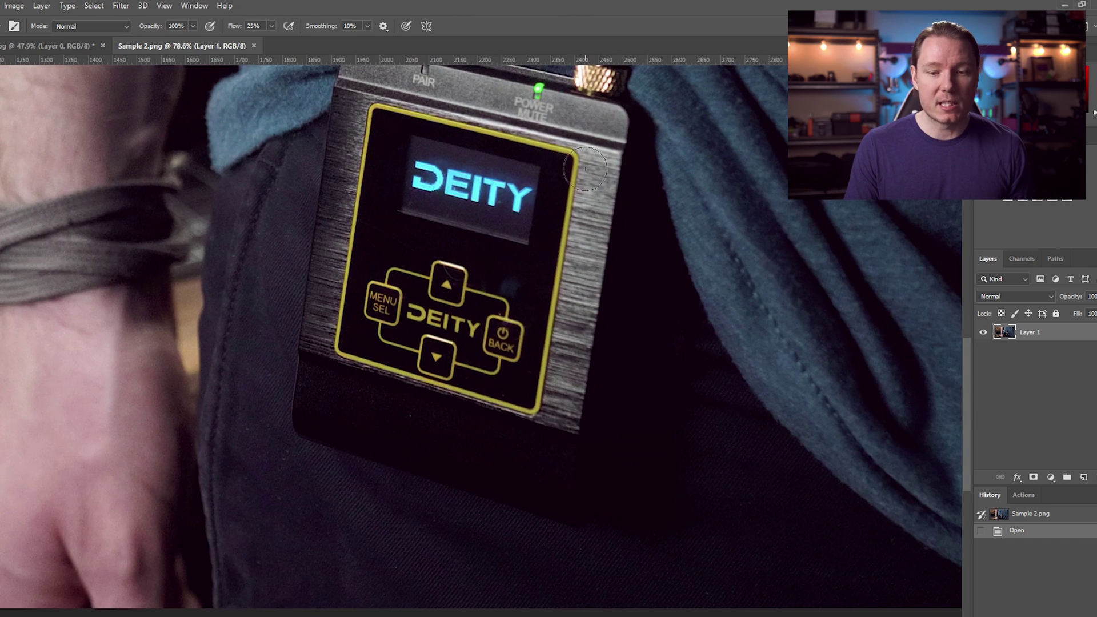
scroll(289, 378, down, 2)
scroll(330, 367, up, 6)
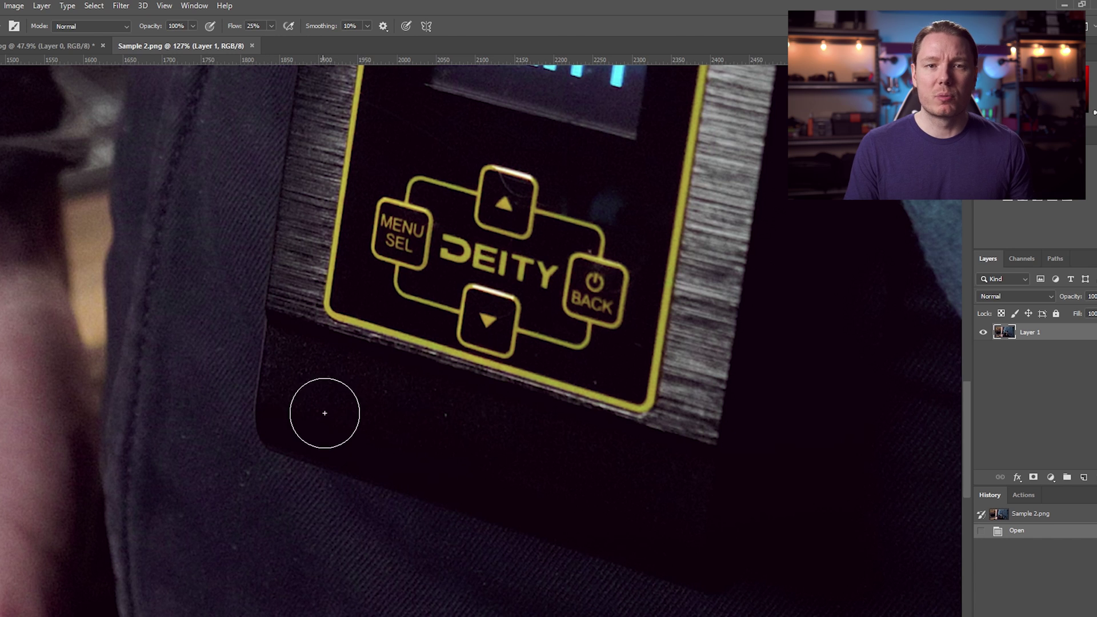
click(121, 6)
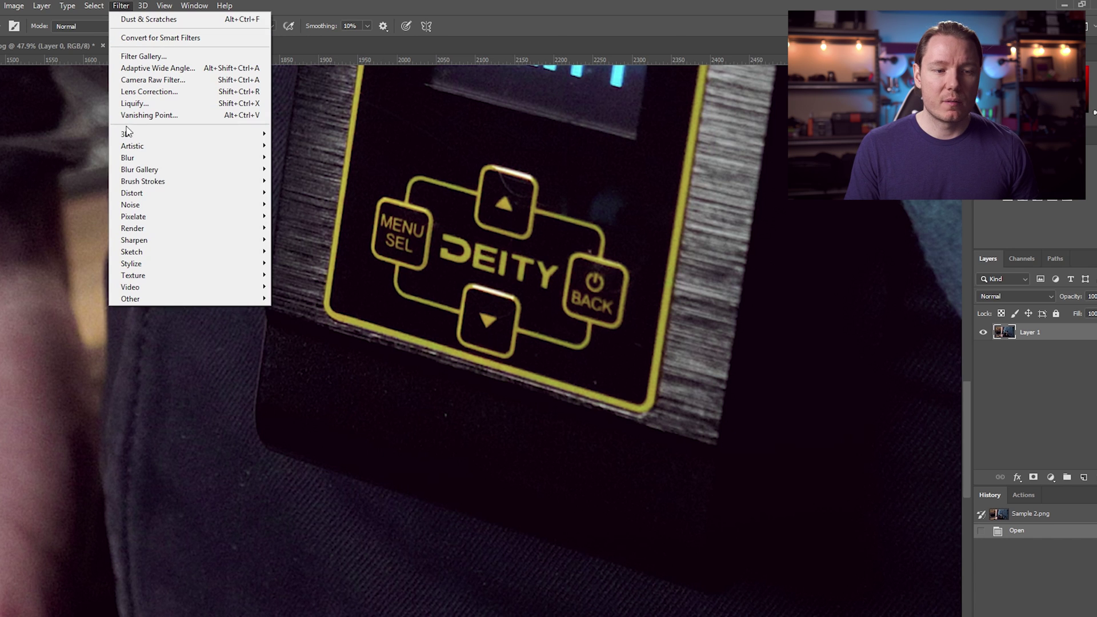
Apply a Camera Raw Filter with Clarity +100 and pan to the fabric below the transmitter
click(168, 88)
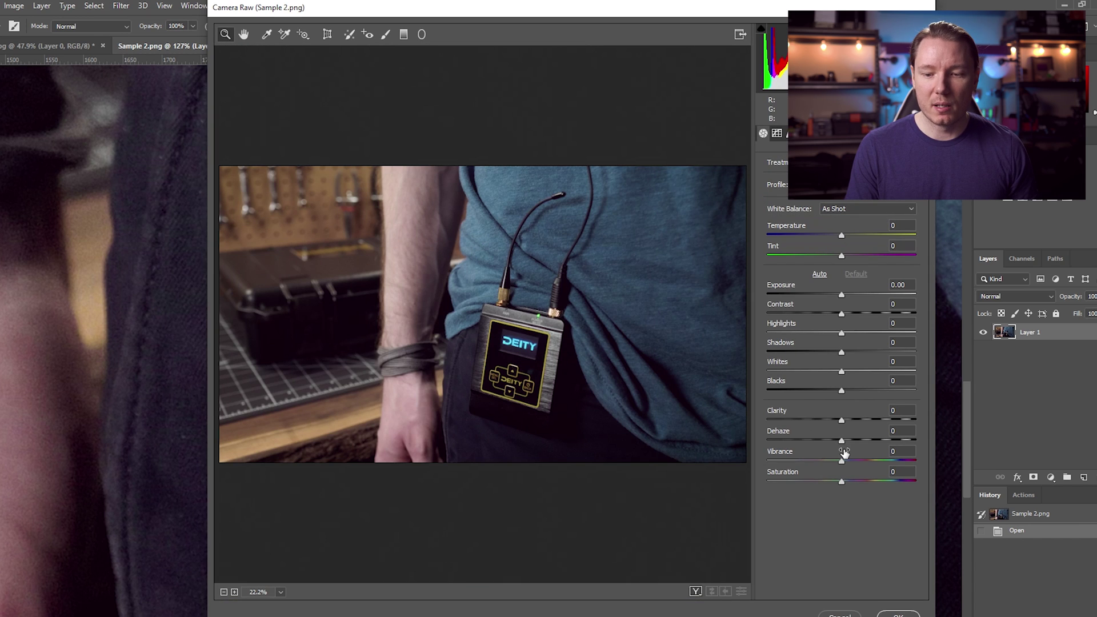
drag(842, 422, 918, 421)
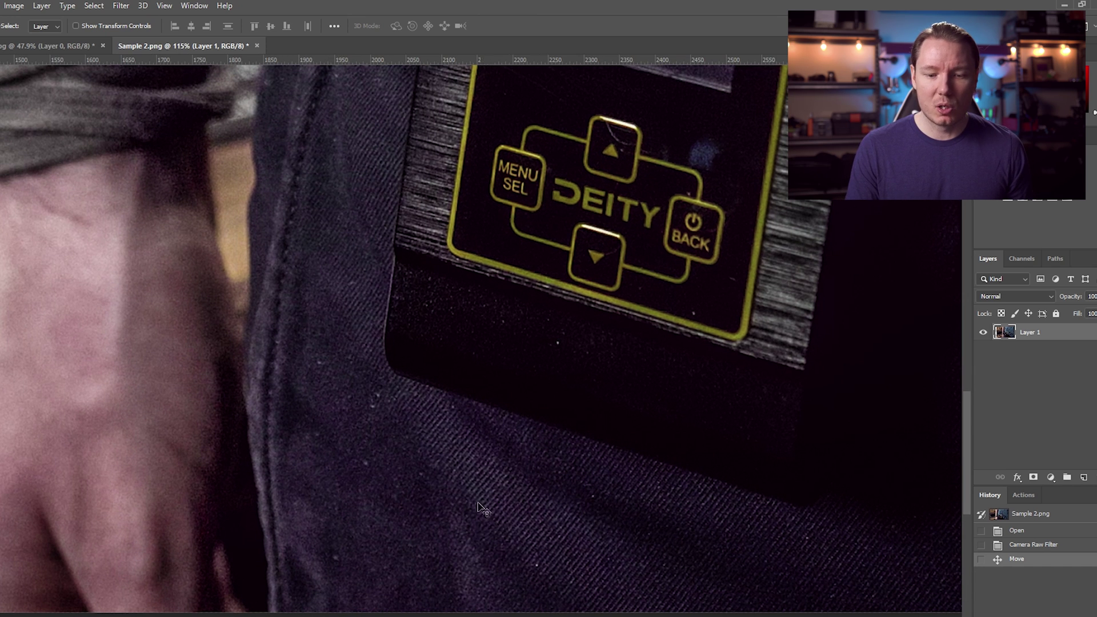
drag(594, 521, 391, 490)
scroll(346, 449, left, 3)
scroll(345, 449, up, 2)
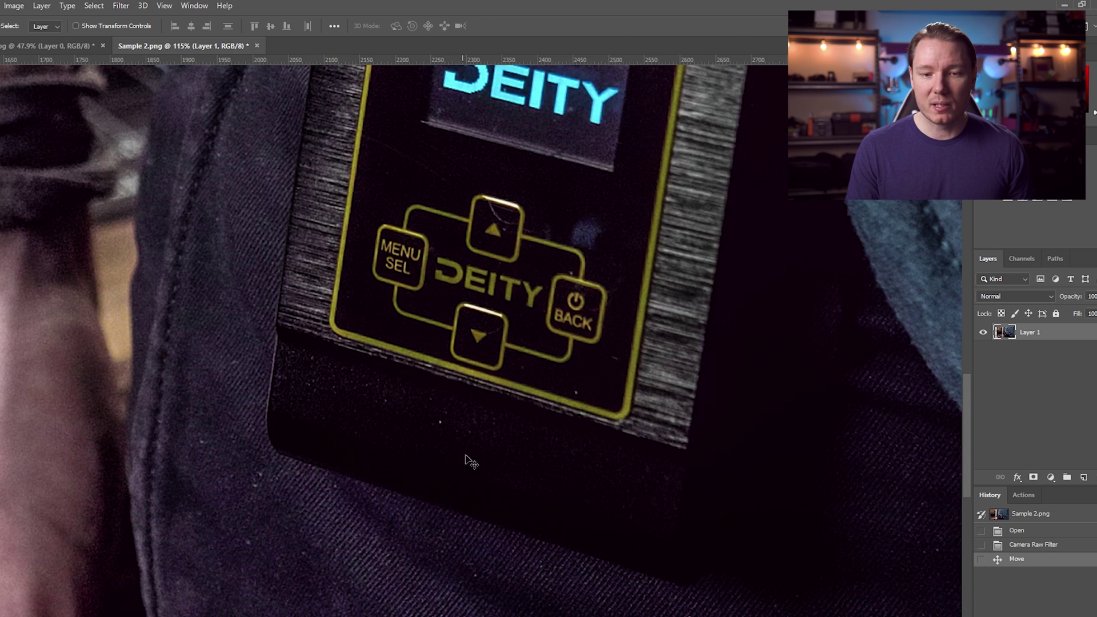
click(122, 6)
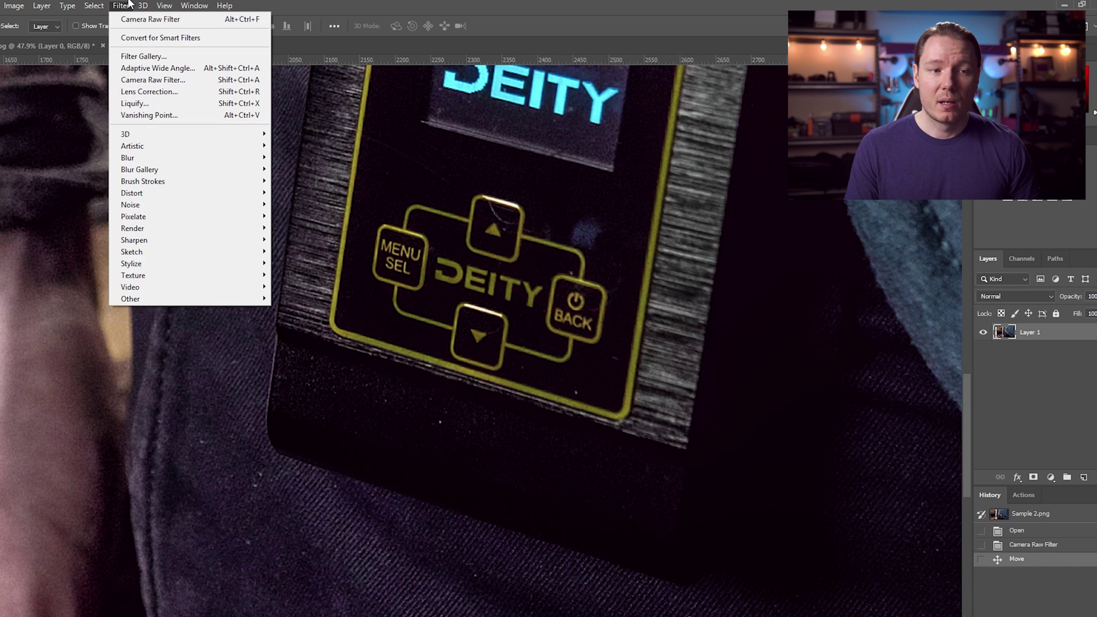
Convert Layer 1 for Smart Filters and add a Dust & Scratches filter
click(161, 38)
click(119, 6)
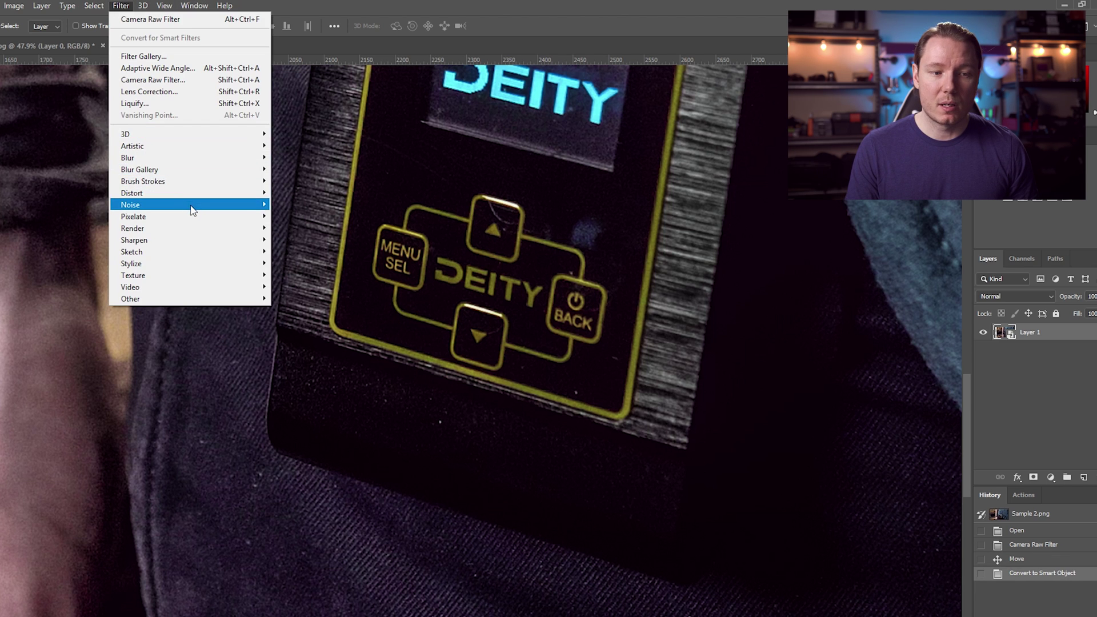
mouse_move(189, 204)
click(308, 228)
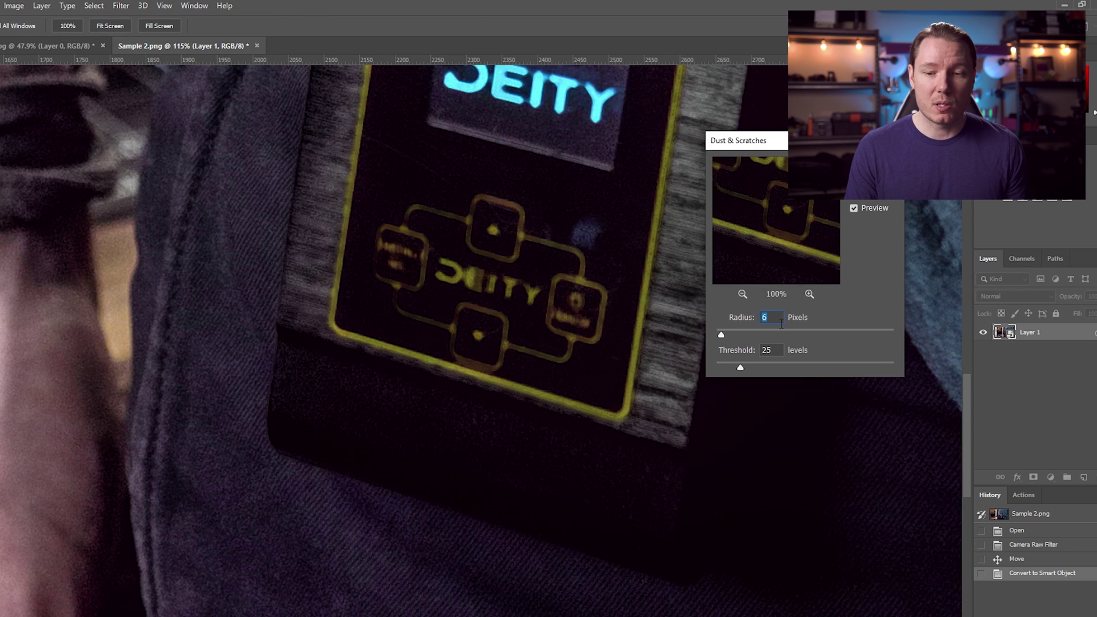
Set Dust & Scratches to Radius 3 and Threshold 24, then apply it
drag(721, 334, 717, 335)
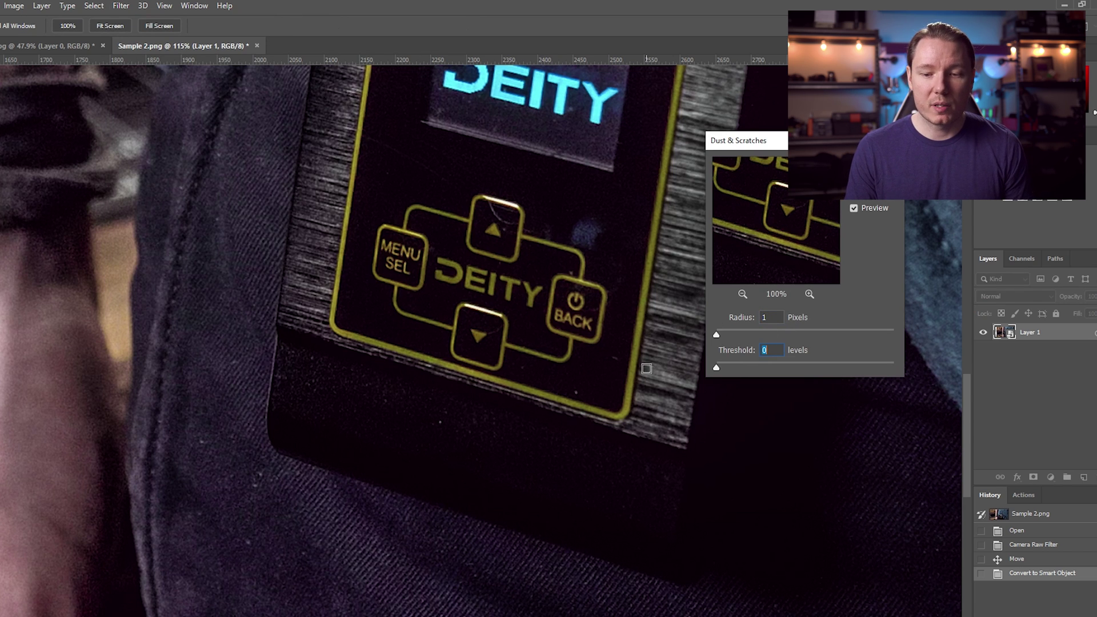
key(Up)
key(Up)
key(Down)
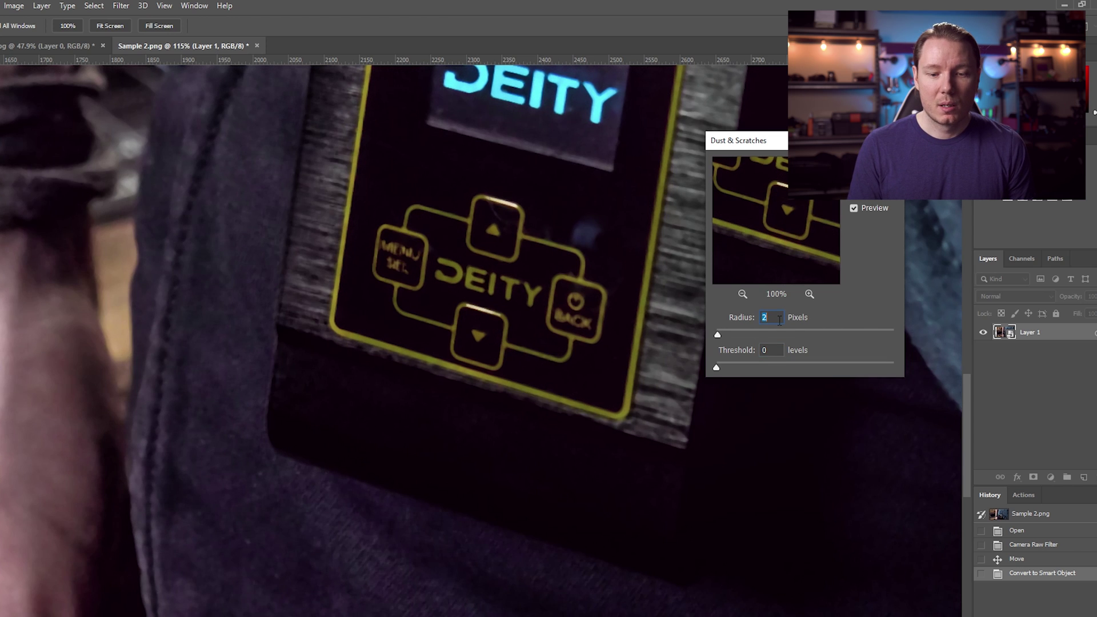
key(Down)
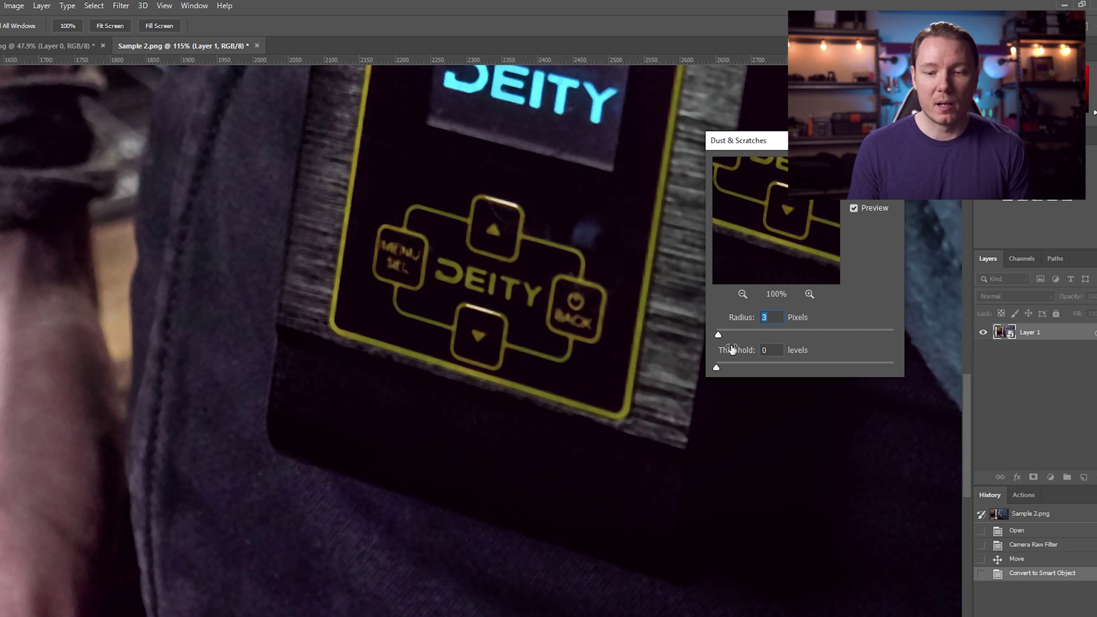
drag(723, 366, 739, 369)
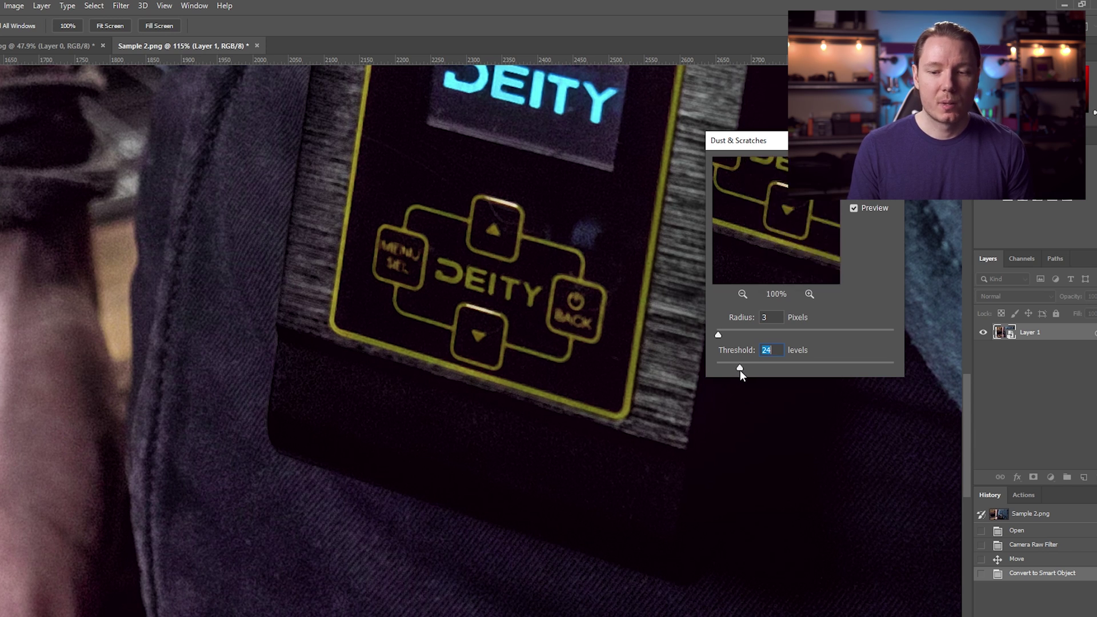
click(875, 166)
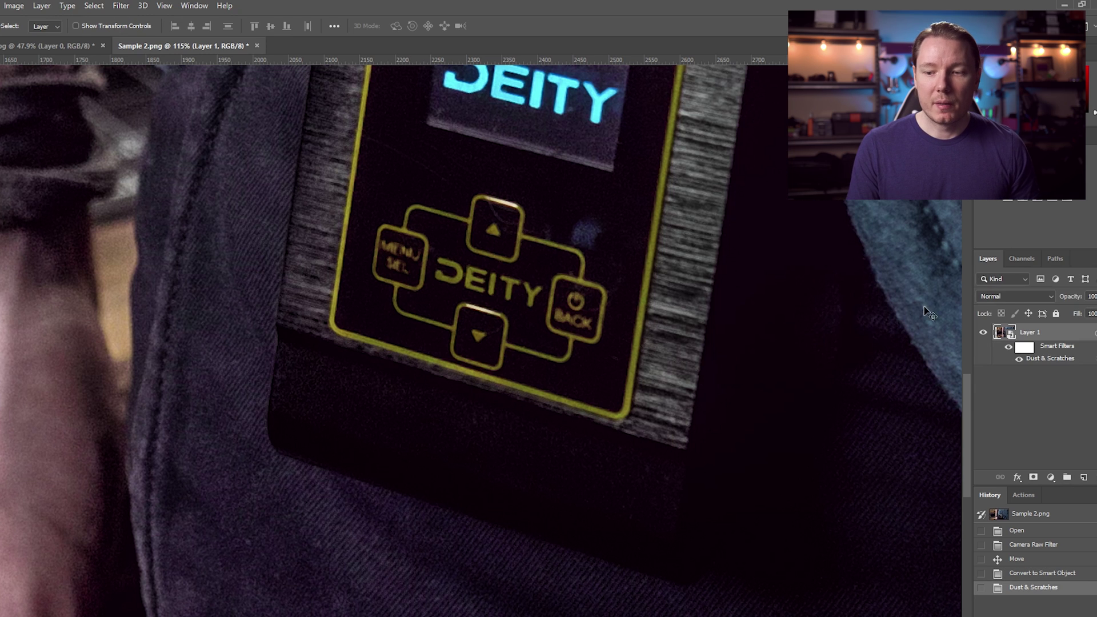
Invert the smart filter mask to black and paint the filter onto the dark patch below the keypad
click(1031, 349)
key(ctrl+i)
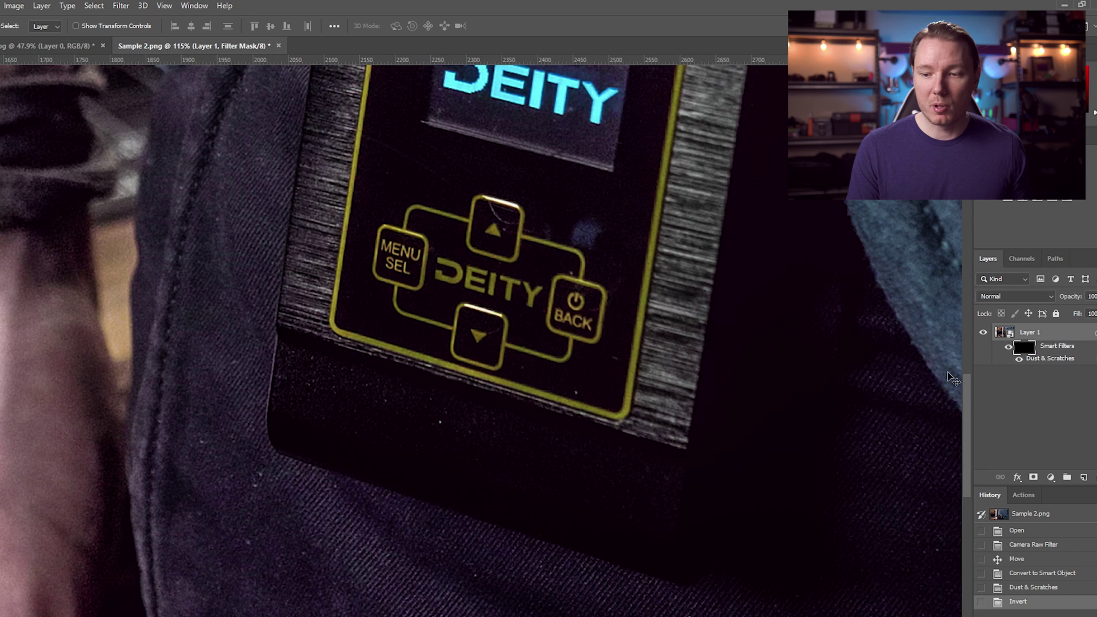
key(b)
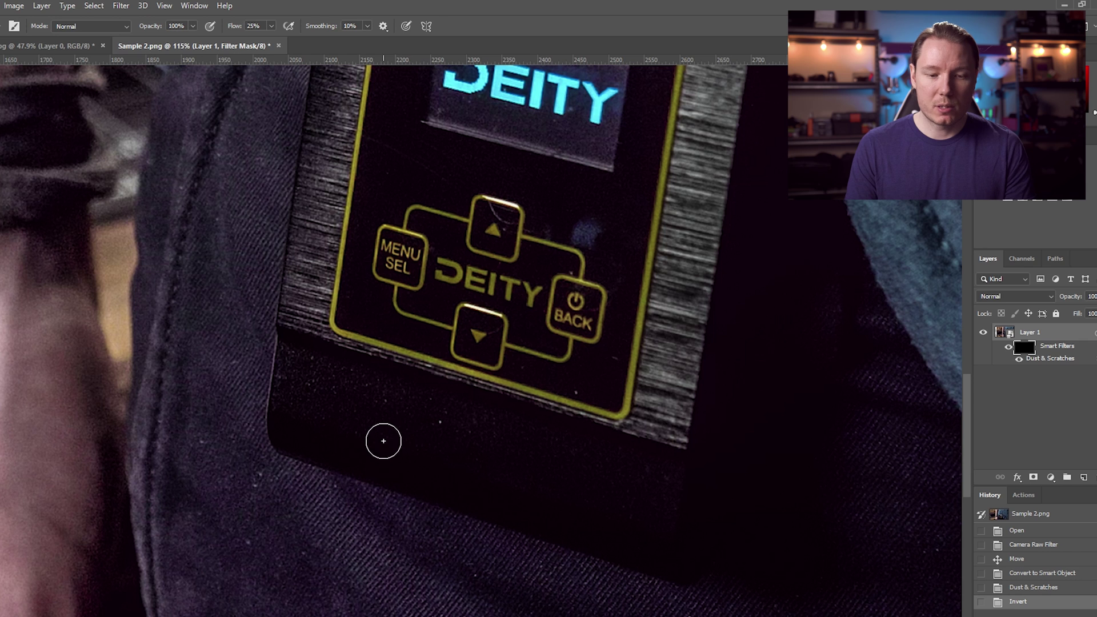
scroll(369, 443, up, 2)
mouse_move(269, 335)
mouse_down()
mouse_move(289, 385)
mouse_move(262, 392)
mouse_move(546, 443)
mouse_move(603, 436)
mouse_move(693, 505)
mouse_move(745, 524)
mouse_move(737, 514)
mouse_move(758, 493)
mouse_move(530, 444)
mouse_move(558, 439)
mouse_up()
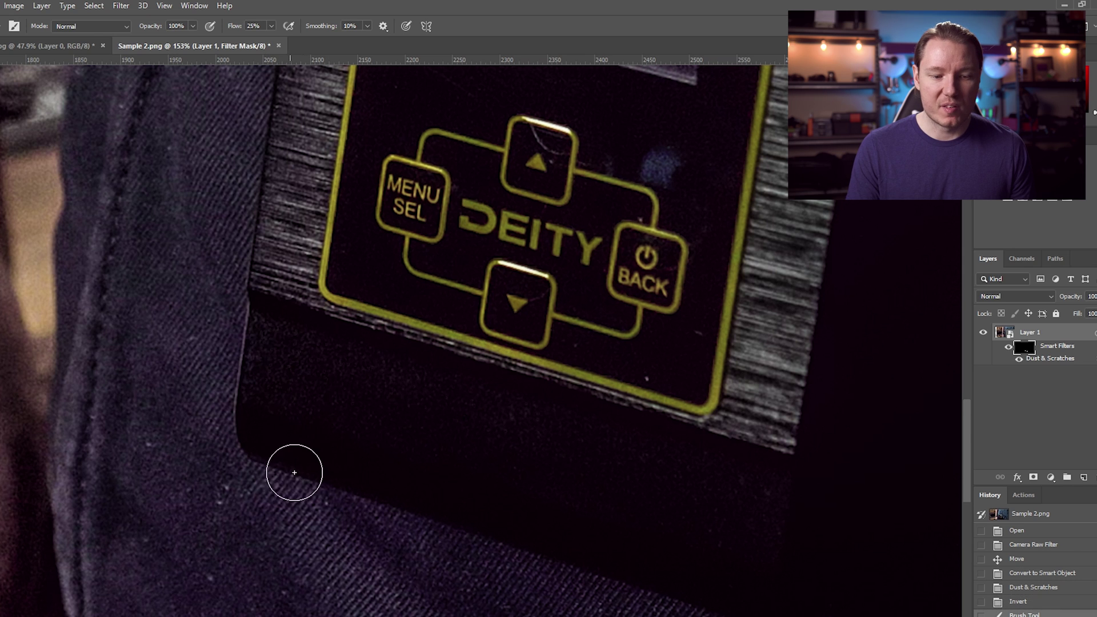
Paint the filter over the remaining dusty fabric below and left of the transmitter
key(space)
drag(289, 456, 334, 356)
mouse_move(356, 415)
mouse_down()
mouse_move(269, 437)
mouse_move(240, 419)
mouse_move(209, 499)
mouse_move(172, 365)
mouse_move(203, 237)
mouse_up()
mouse_move(363, 436)
mouse_down()
mouse_move(238, 482)
mouse_move(177, 449)
mouse_move(173, 351)
mouse_up()
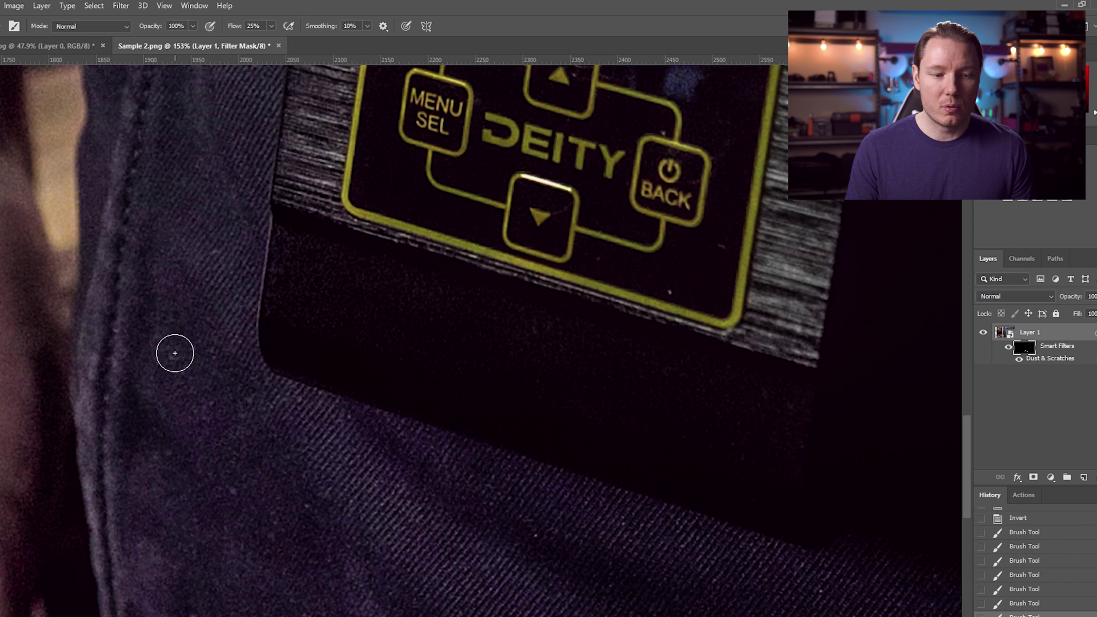
drag(316, 487, 296, 370)
drag(177, 502, 216, 382)
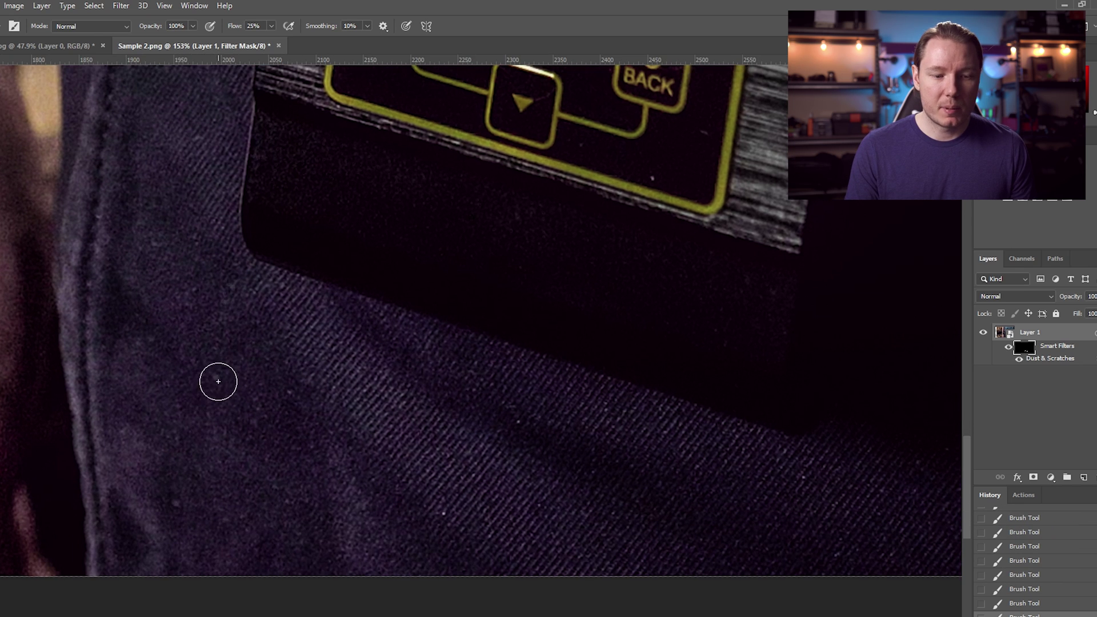
drag(517, 424, 308, 470)
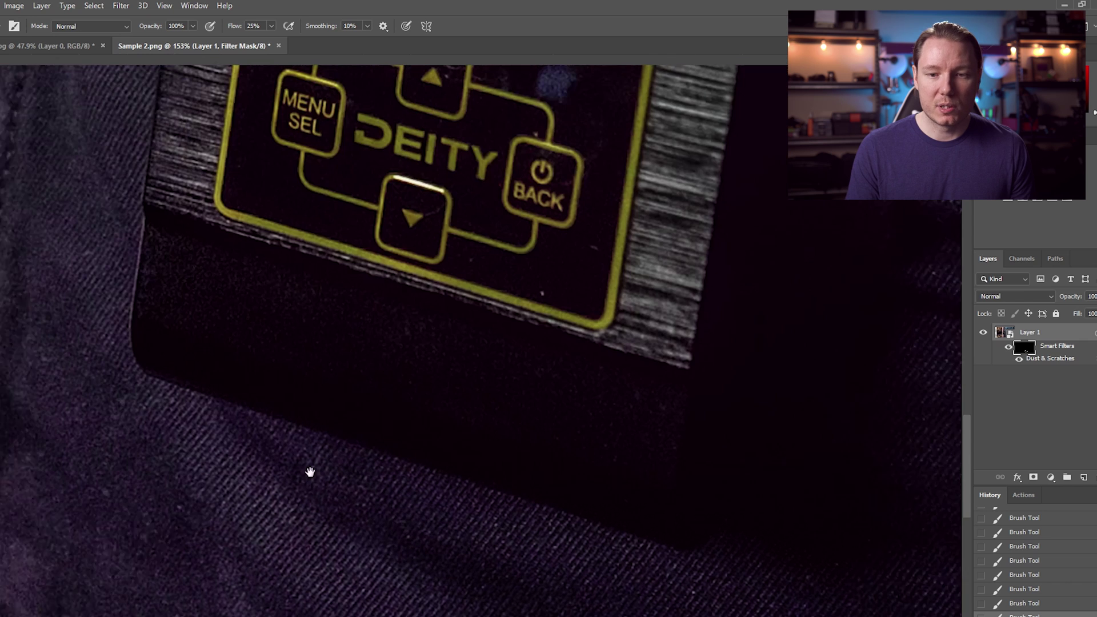
key(bracketleft)
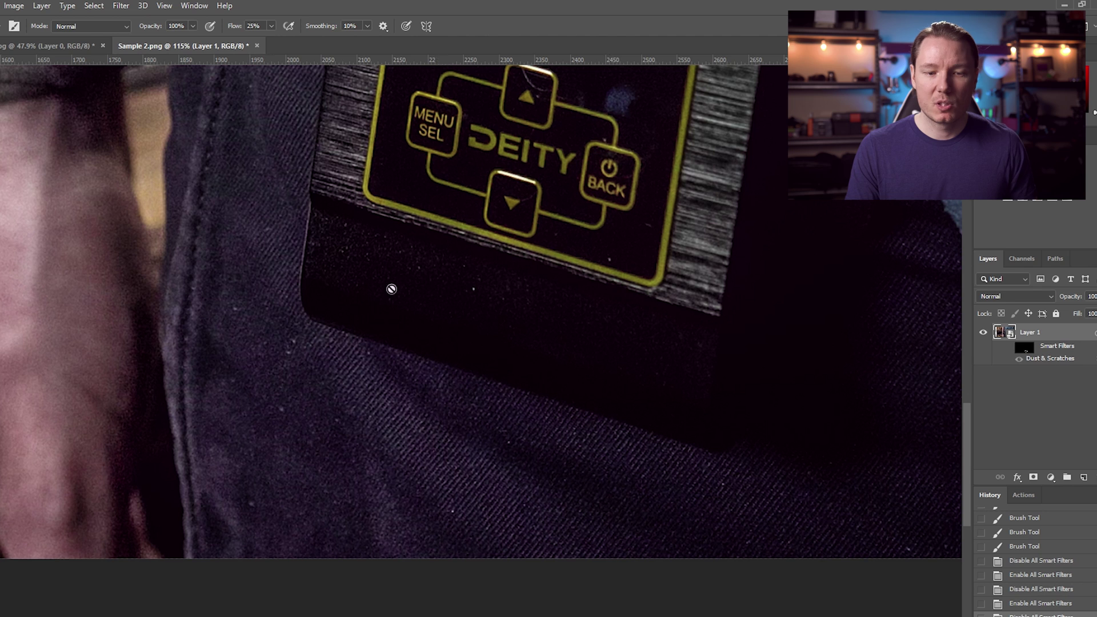
Re-enable the smart filters and zoom out over the cleaned transmitter and jeans
scroll(539, 355, down, 2)
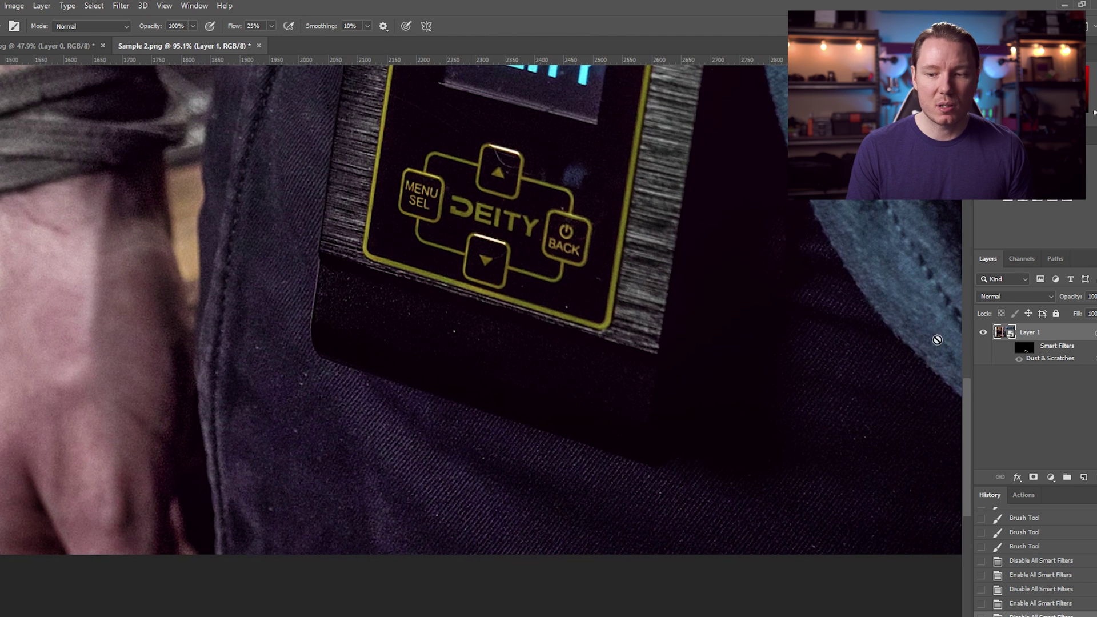
click(1007, 350)
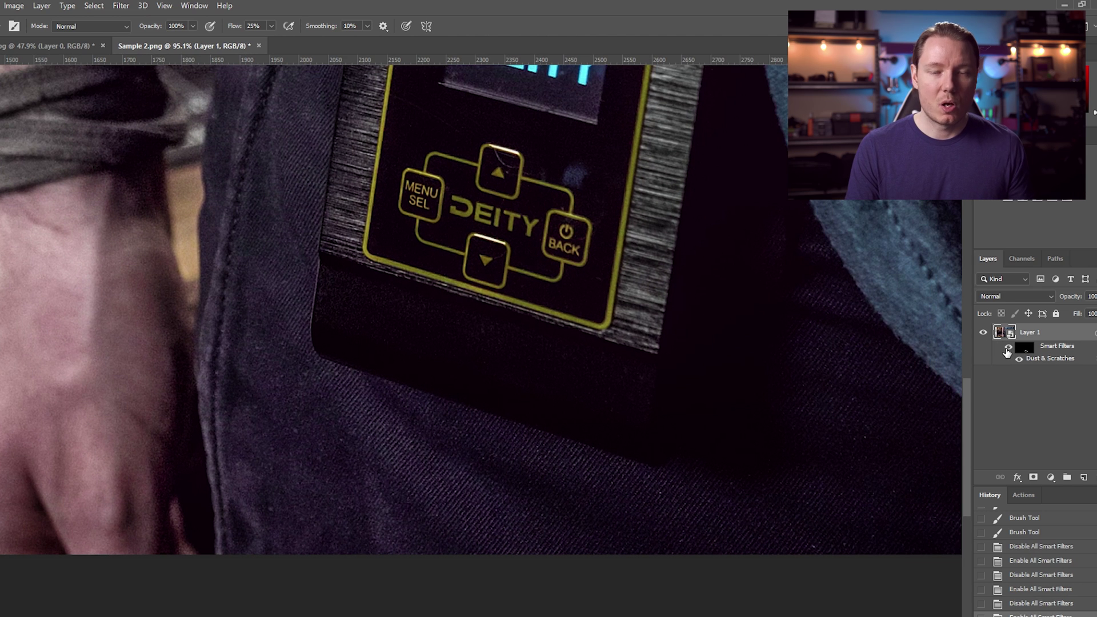
scroll(604, 342, down, 2)
scroll(521, 364, up, 1)
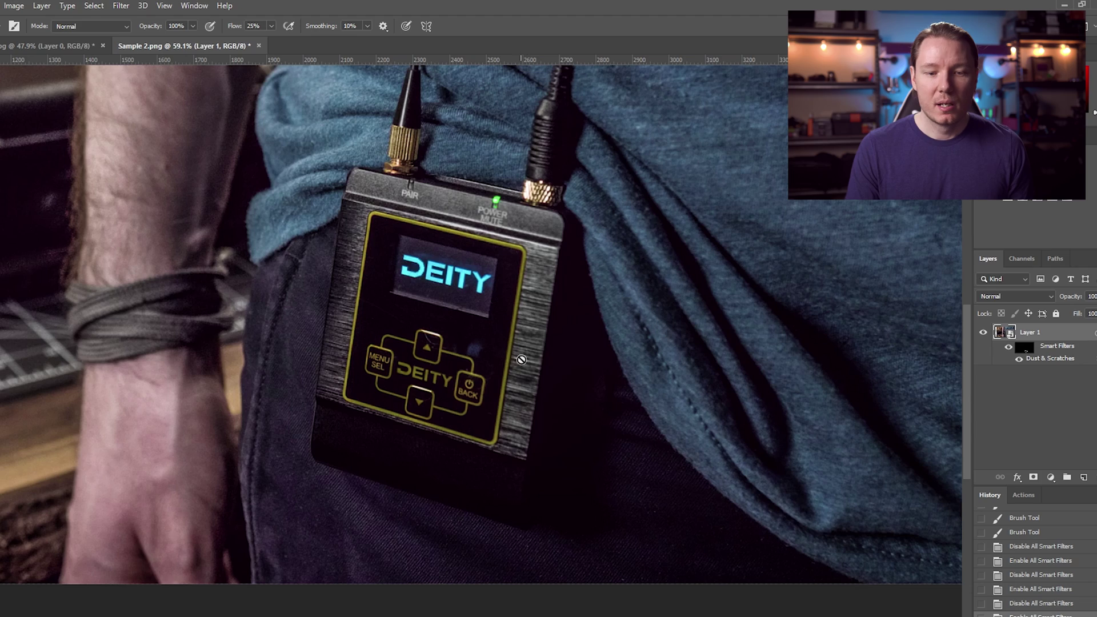